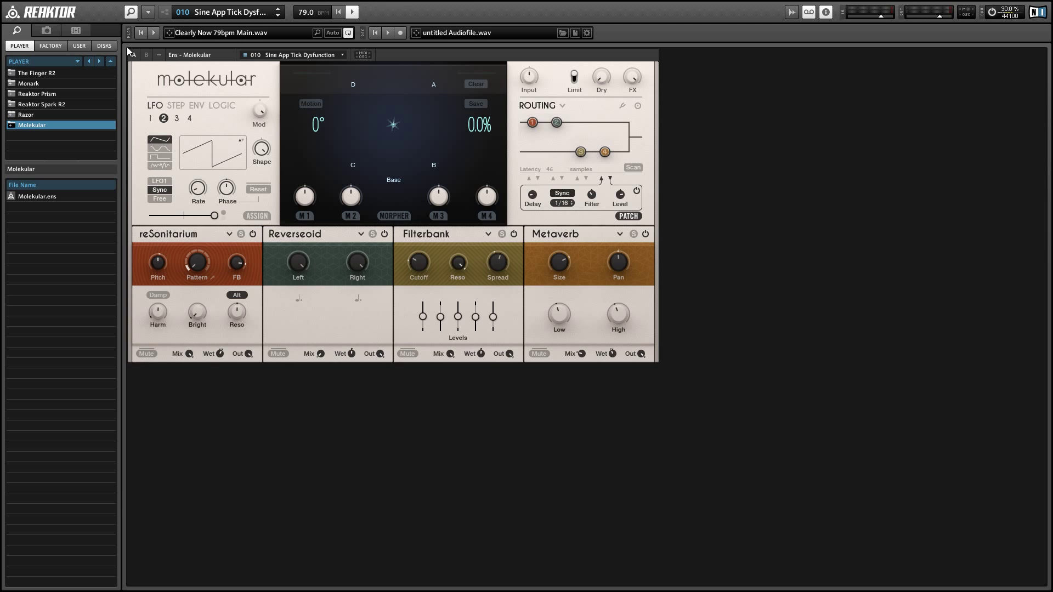
Play the audio loop and load the INIT - Molekular snapshot from the Single DSP bank, ending with playback stopped
left_click(154, 33)
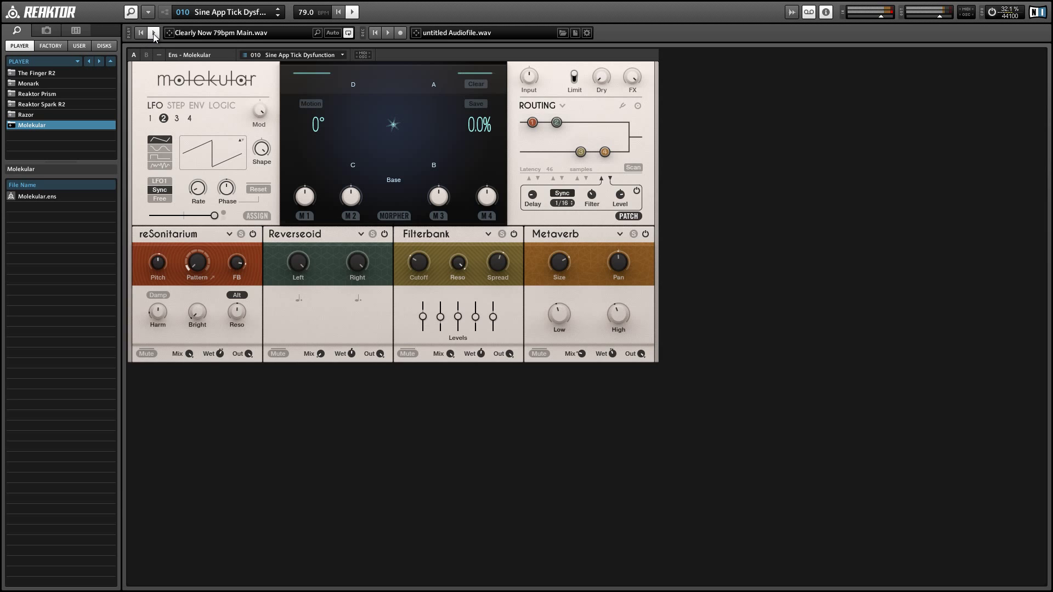
left_click(211, 14)
mouse_move(241, 76)
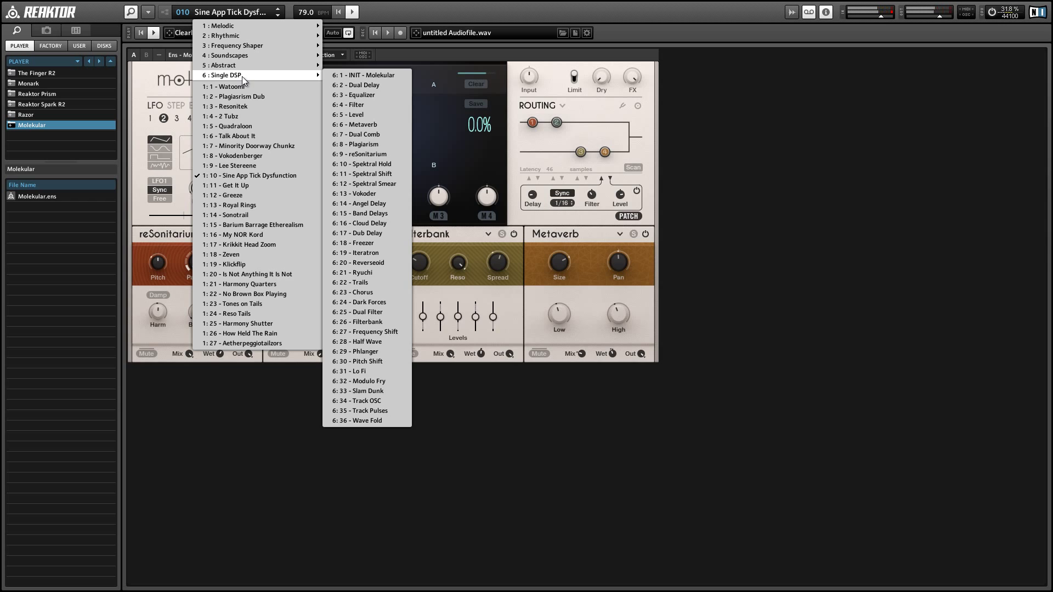
left_click(351, 77)
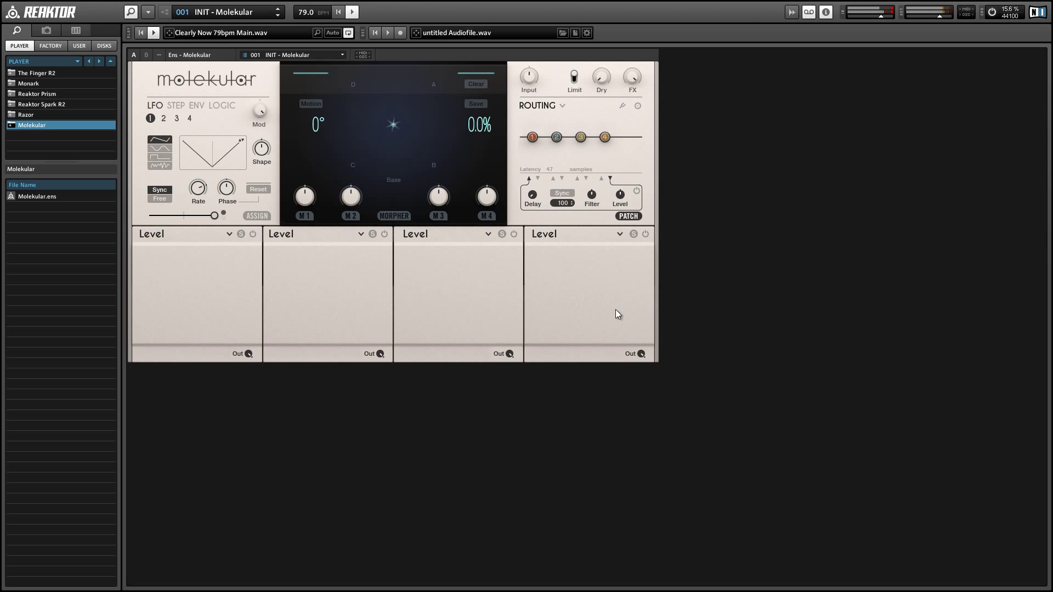
left_click(154, 32)
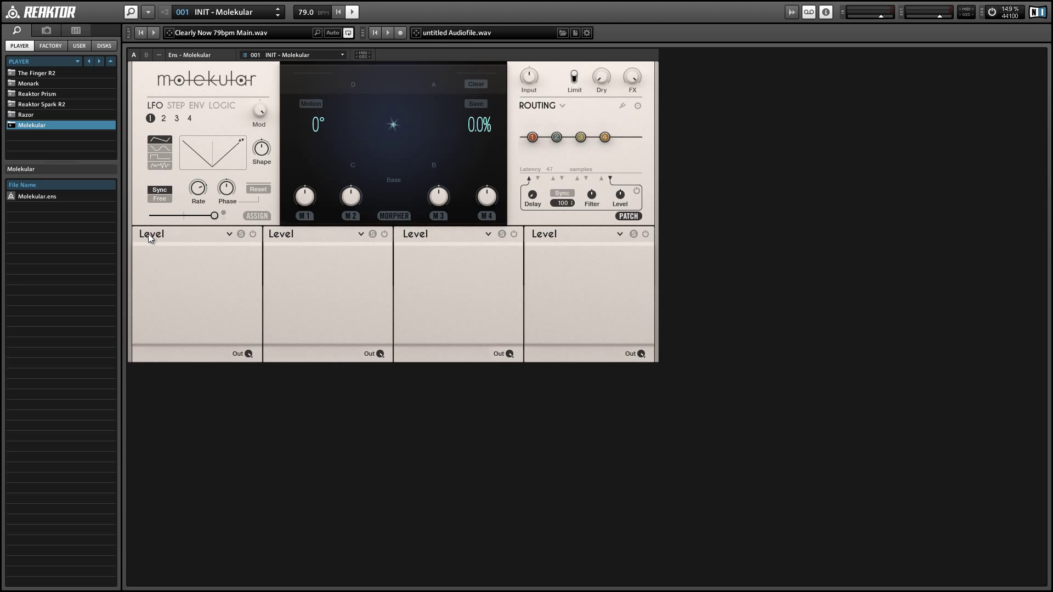
Look through the effects available for DSP slots 1 to 4 in the DSP selector
left_click(159, 235)
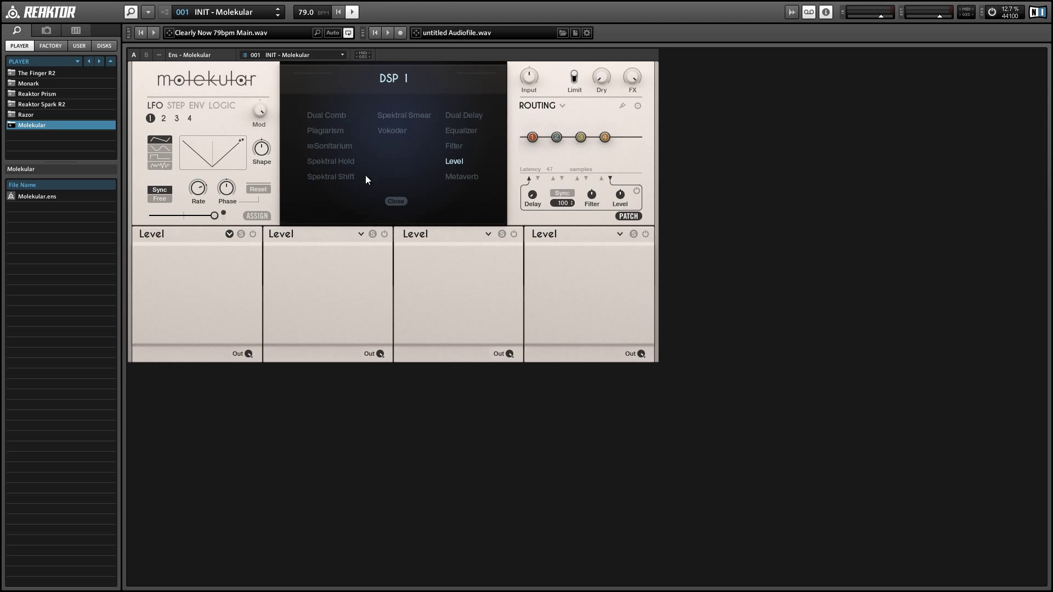
left_click(285, 235)
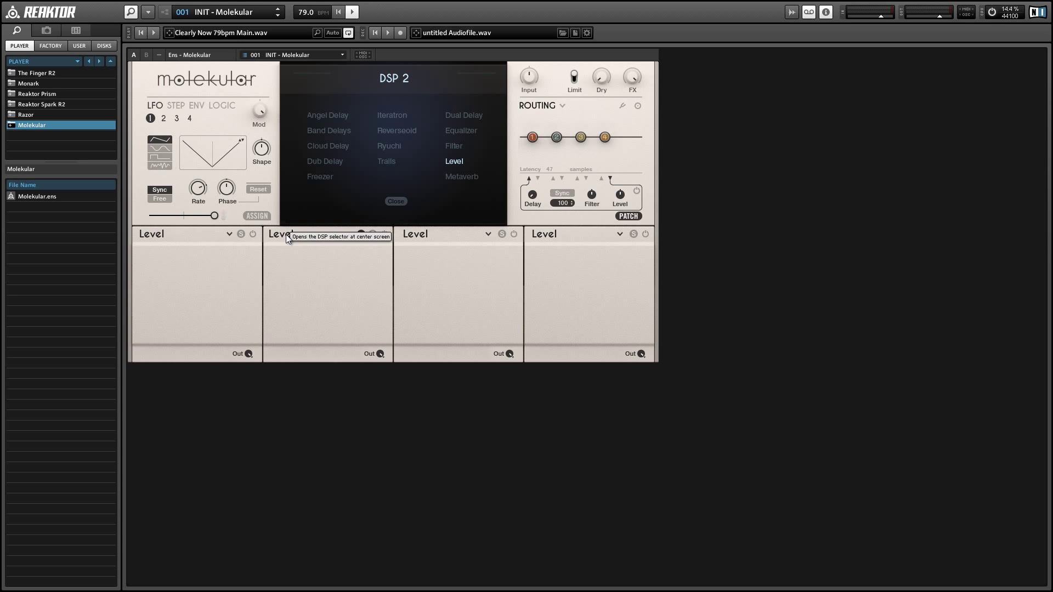
left_click(415, 234)
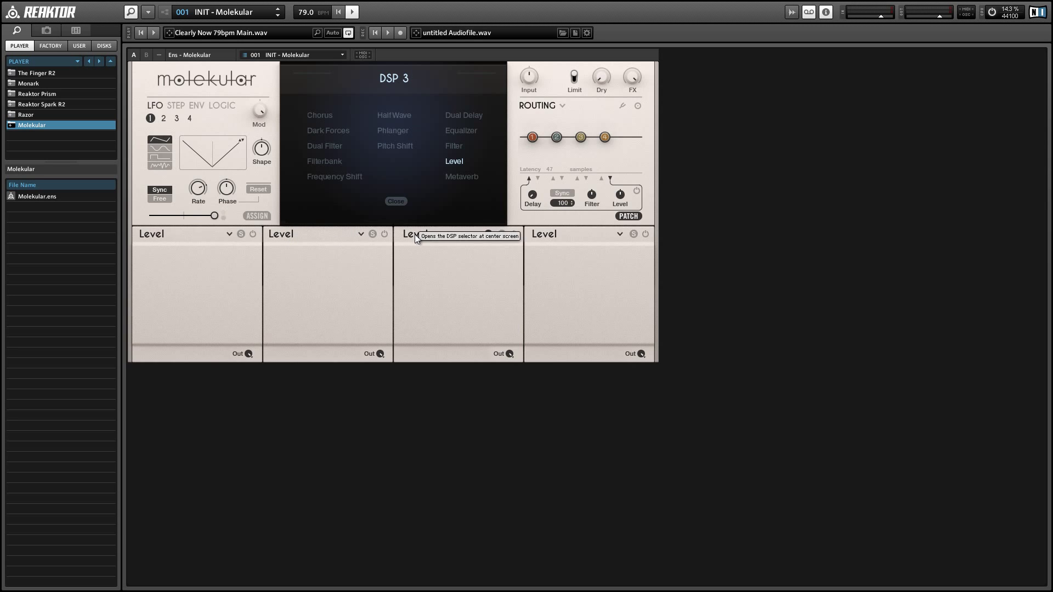
left_click(550, 235)
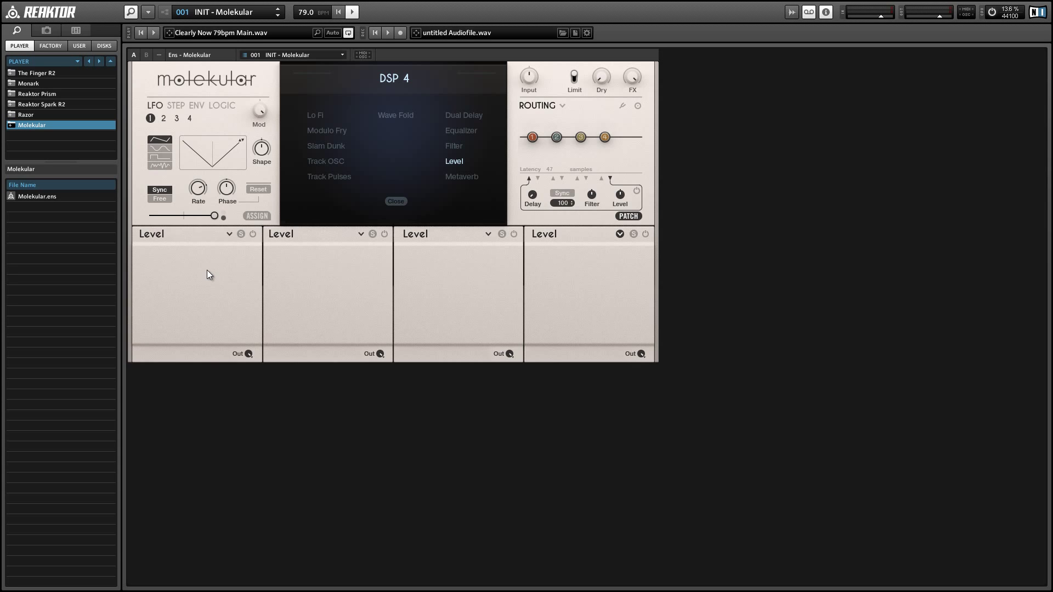
Load the reSonitarium effect into DSP slot 1 and turn the slot on
left_click(163, 236)
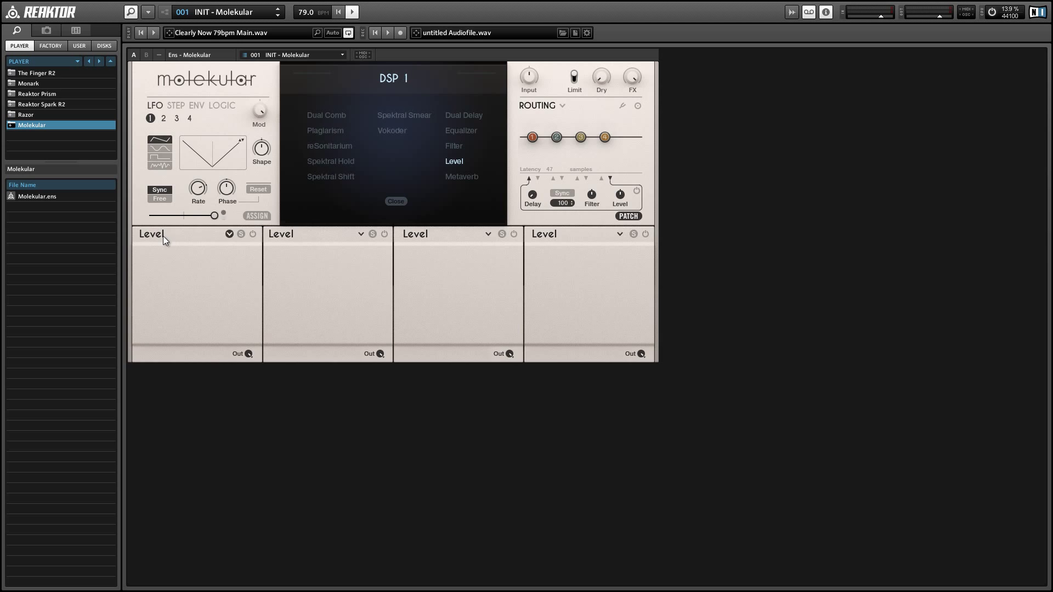
left_click(335, 147)
left_click(396, 201)
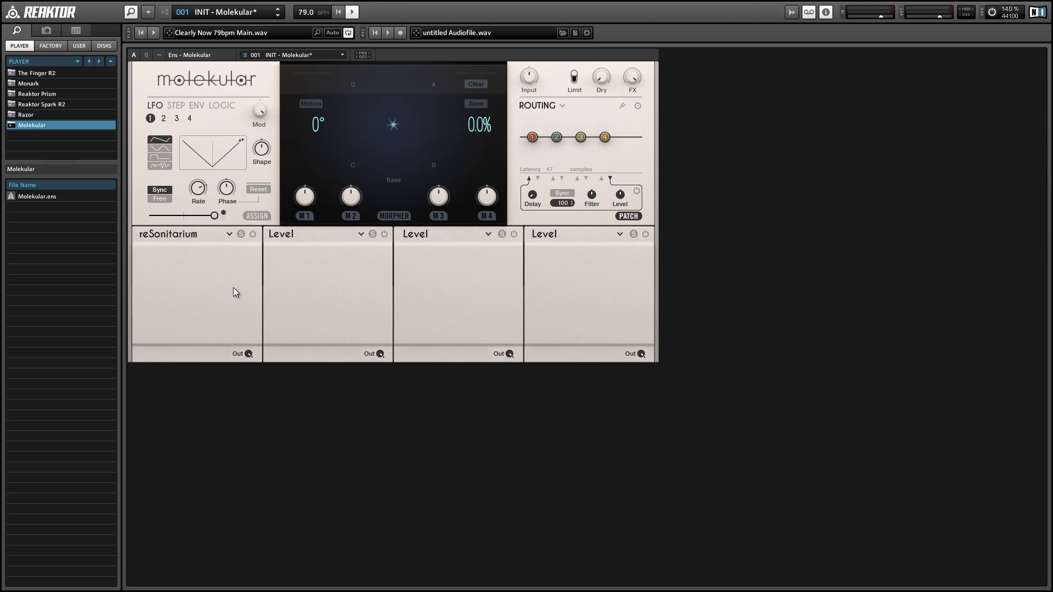
left_click(255, 235)
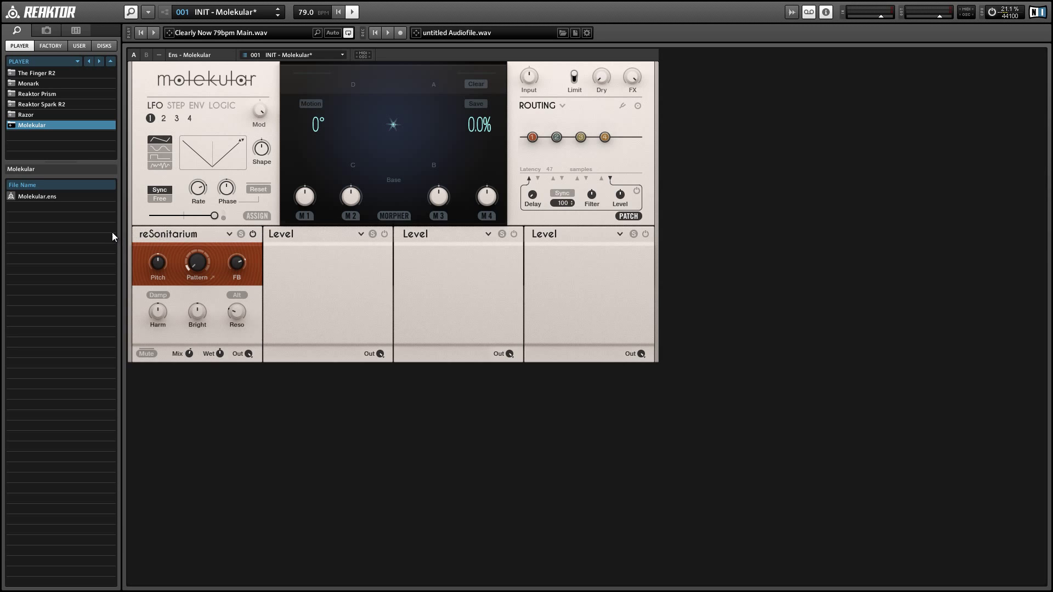
Start the audio loop and shape the reSonitarium sound with its Pitch, Pattern, FB, Harm and Bright controls
left_click(155, 32)
left_click(153, 32)
scroll(162, 265, "down", 3)
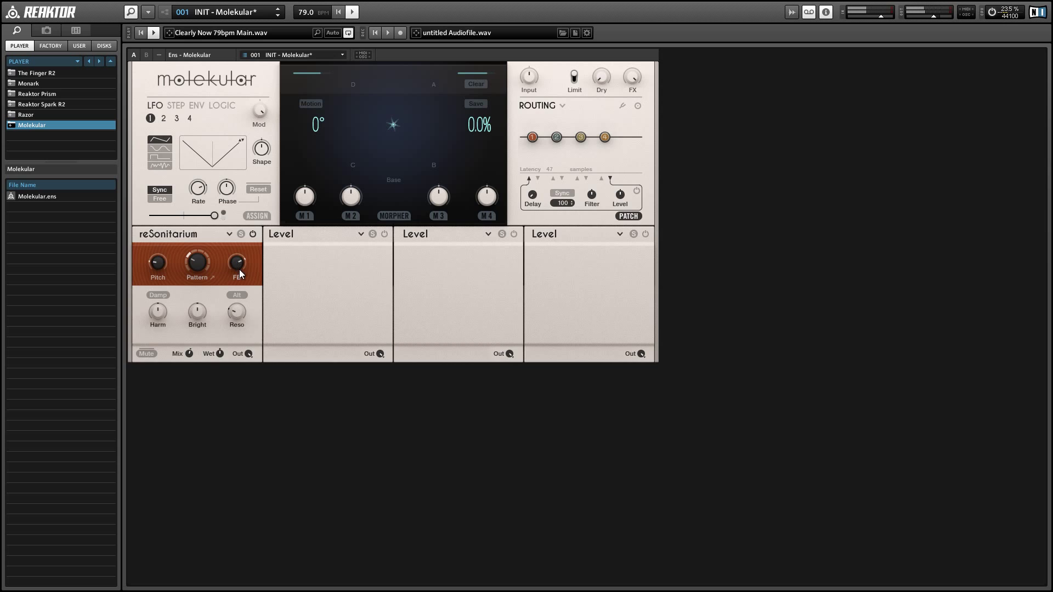
scroll(160, 309, "up", 3)
scroll(198, 311, "down", 3)
left_click_drag(158, 331, 146, 370)
left_click_drag(199, 321, 193, 275)
Stop playback and save the current reSonitarium settings as the Base morph
left_click(153, 32)
left_click(479, 104)
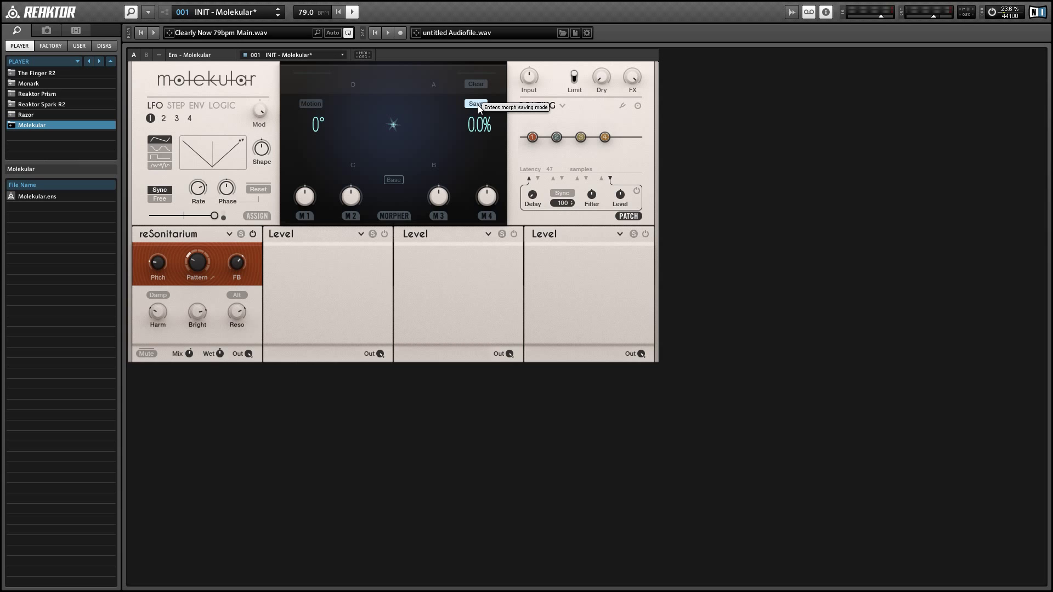
left_click(394, 180)
With the loop playing, alter reSonitarium's Pitch and Harm among other controls, save as morph A, and sweep the morph point between the centre and A
left_click(153, 32)
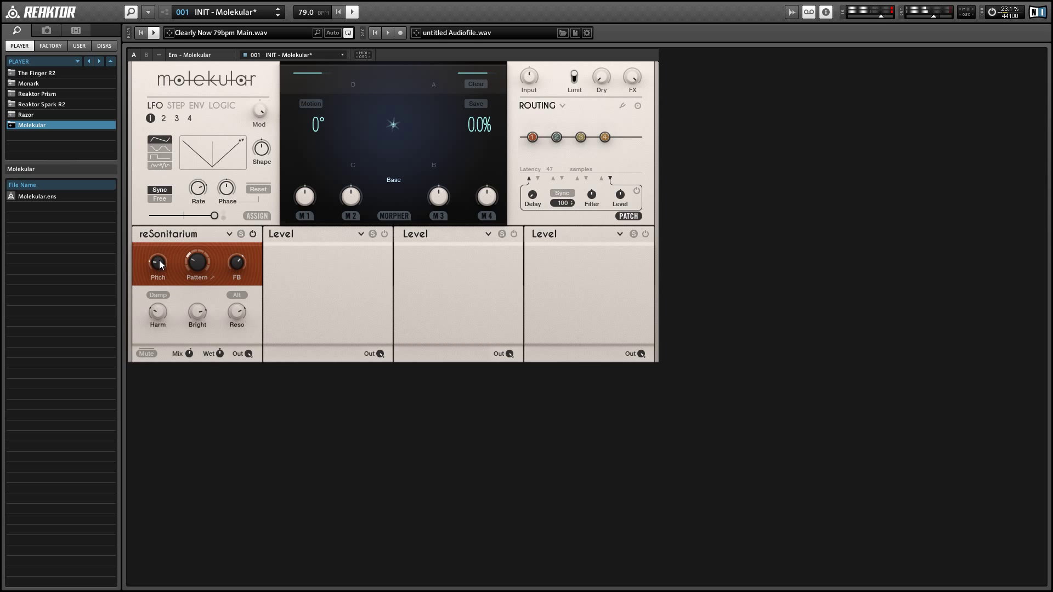
mouse_move(159, 264)
left_click_drag(158, 263, 158, 258)
left_click_drag(157, 312, 159, 317)
left_click(474, 104)
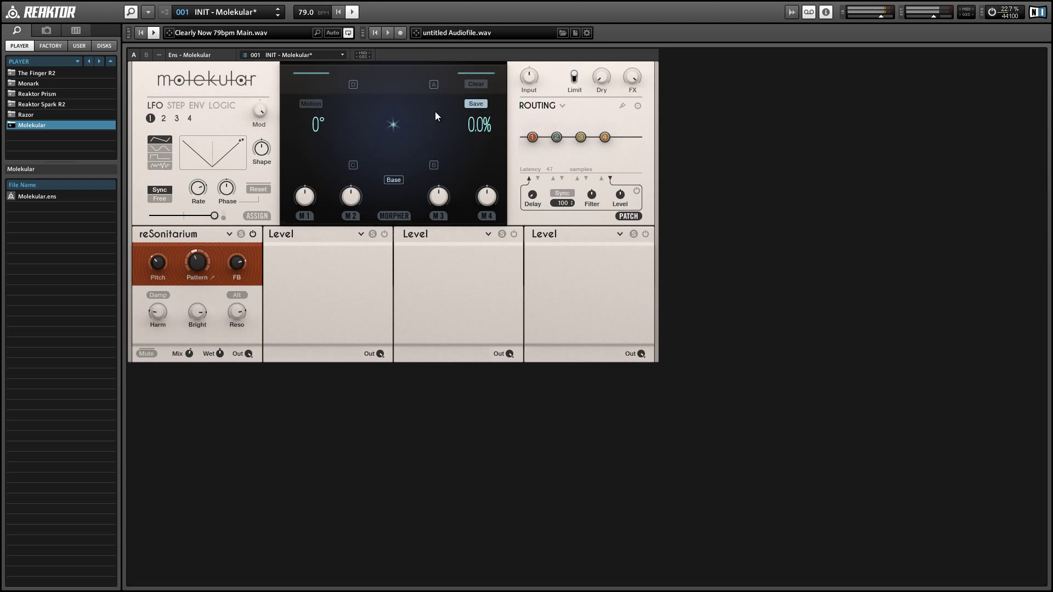
left_click(433, 85)
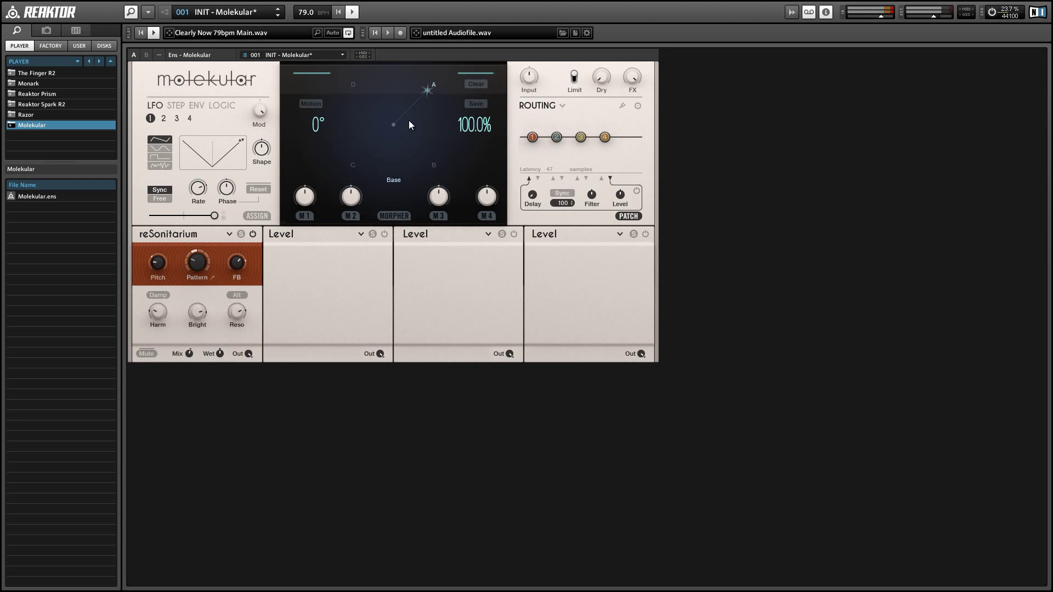
left_click(393, 125)
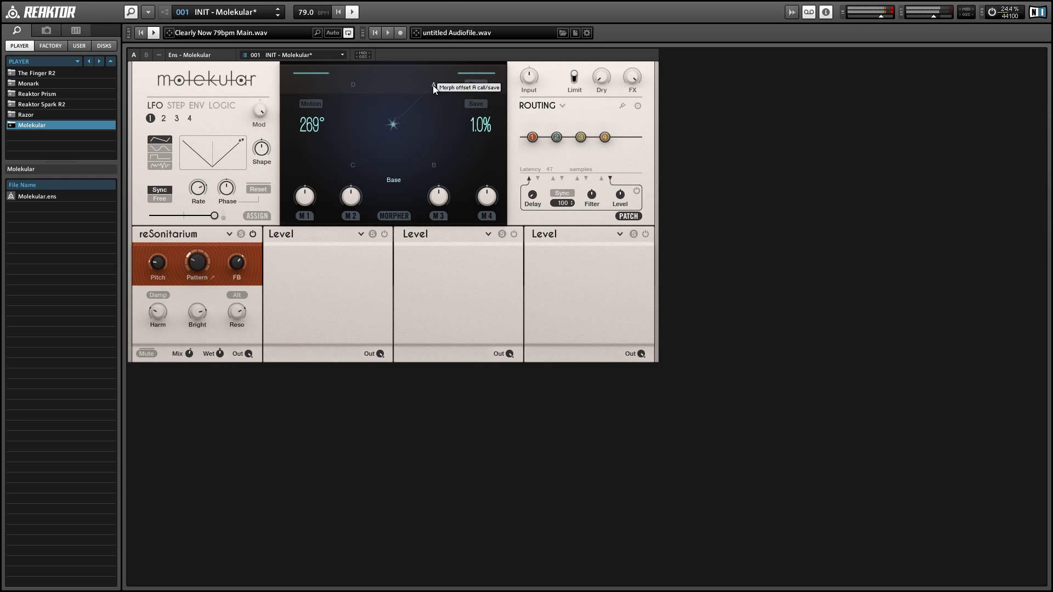
left_click_drag(434, 89, 392, 126)
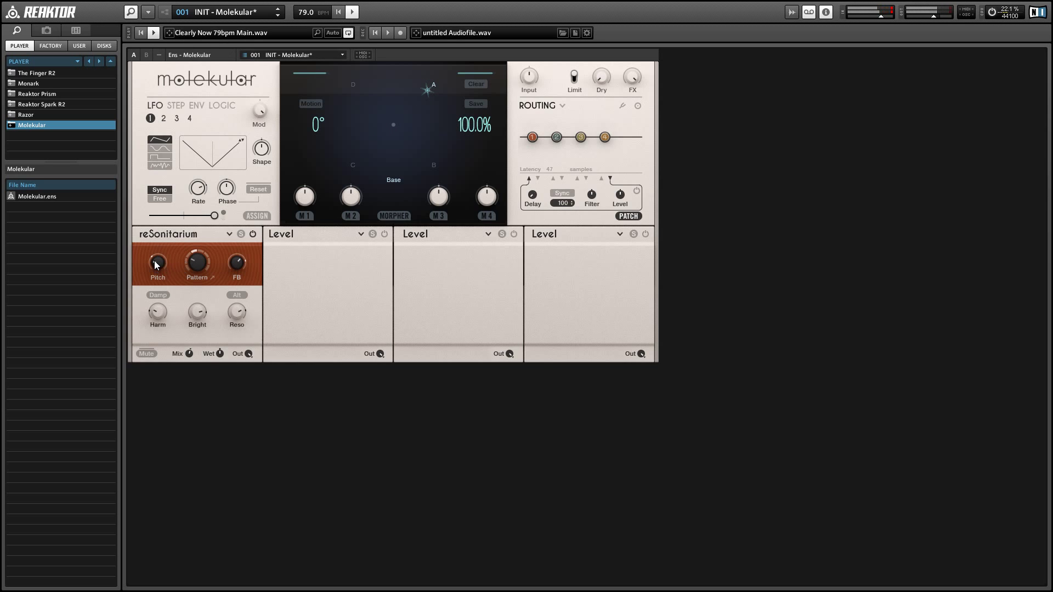
Change the reSonitarium controls twice more and save the variations as morphs B and C
mouse_move(159, 257)
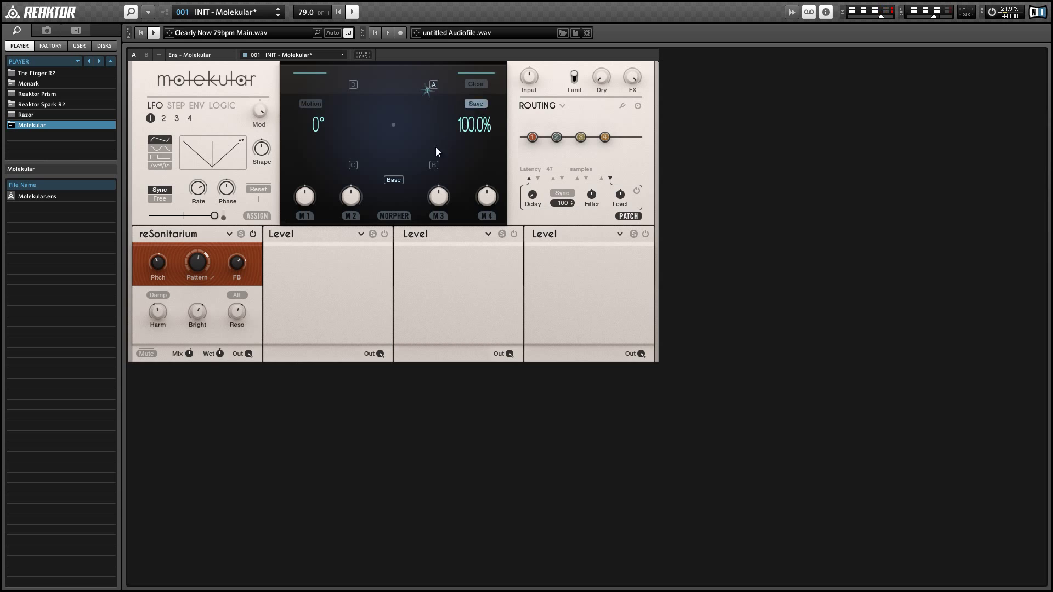
left_click_drag(435, 148, 437, 165)
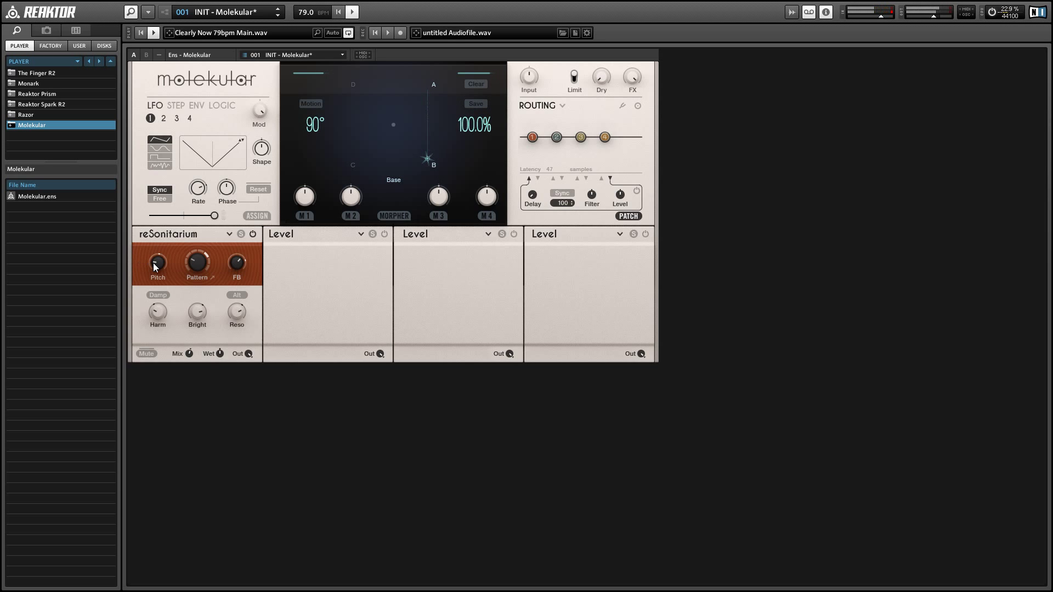
left_click_drag(152, 260, 165, 264)
left_click(352, 163)
Adjust reSonitarium's Pitch, Harm and other controls, save them as morph D, and return the morph point to the centre
mouse_move(159, 264)
scroll(159, 263, "down", 2)
scroll(160, 258, "up", 10)
scroll(165, 261, "up", 2)
left_click_drag(160, 312, 242, 328)
mouse_move(356, 84)
left_mouse_down()
mouse_move(396, 122)
mouse_move(426, 94)
mouse_move(371, 103)
mouse_move(435, 83)
mouse_move(417, 103)
mouse_move(433, 157)
mouse_move(394, 167)
mouse_move(360, 153)
mouse_move(400, 129)
mouse_move(385, 125)
left_mouse_up()
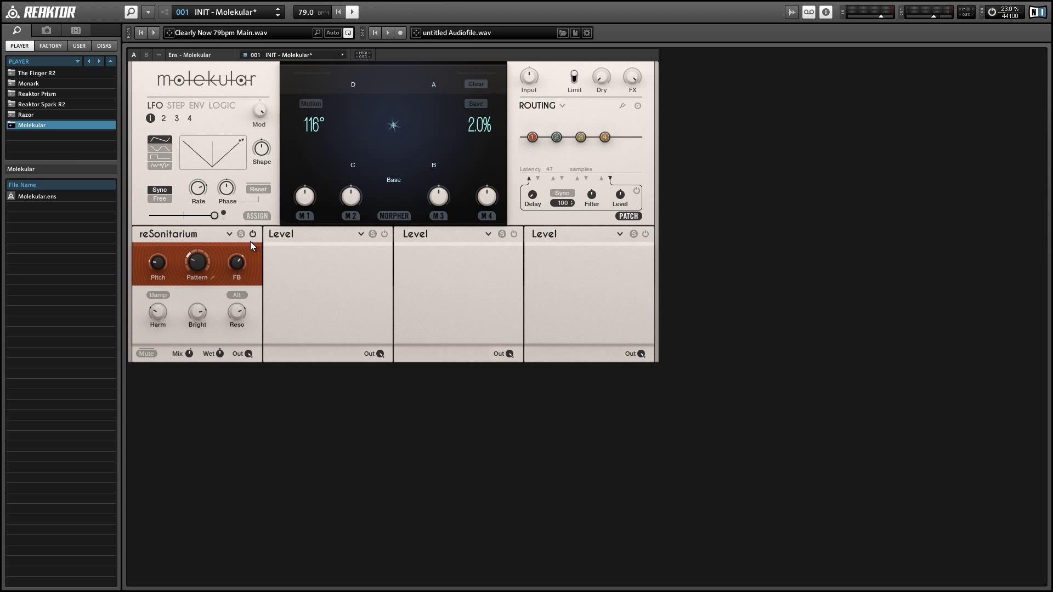
Look over the modulation assignment mode and the LFO, step, envelope and logic modulator pages
left_click(258, 217)
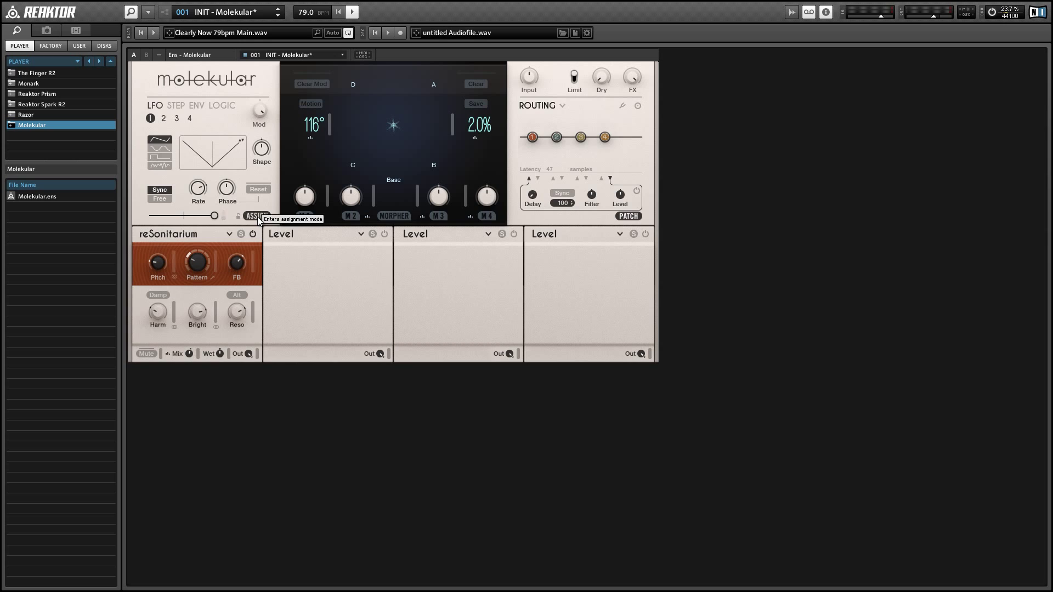
left_click(232, 192)
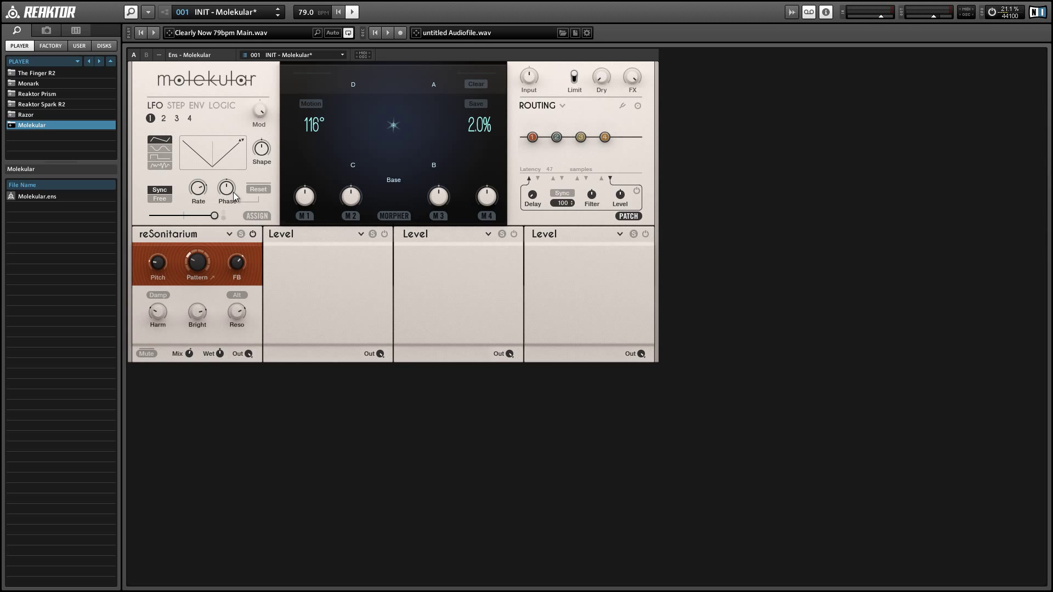
left_click(164, 118)
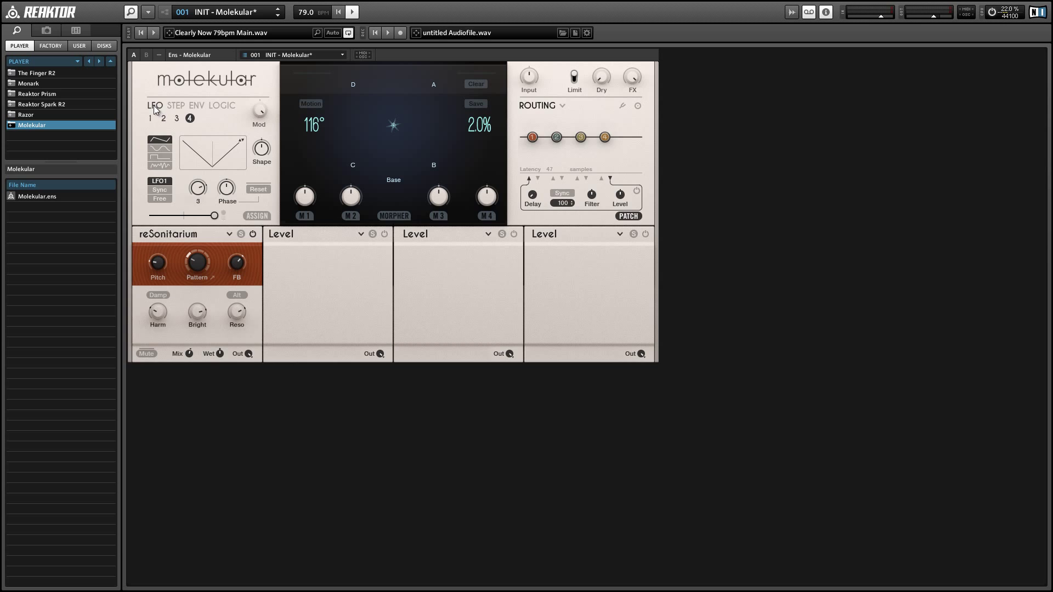
left_click(174, 107)
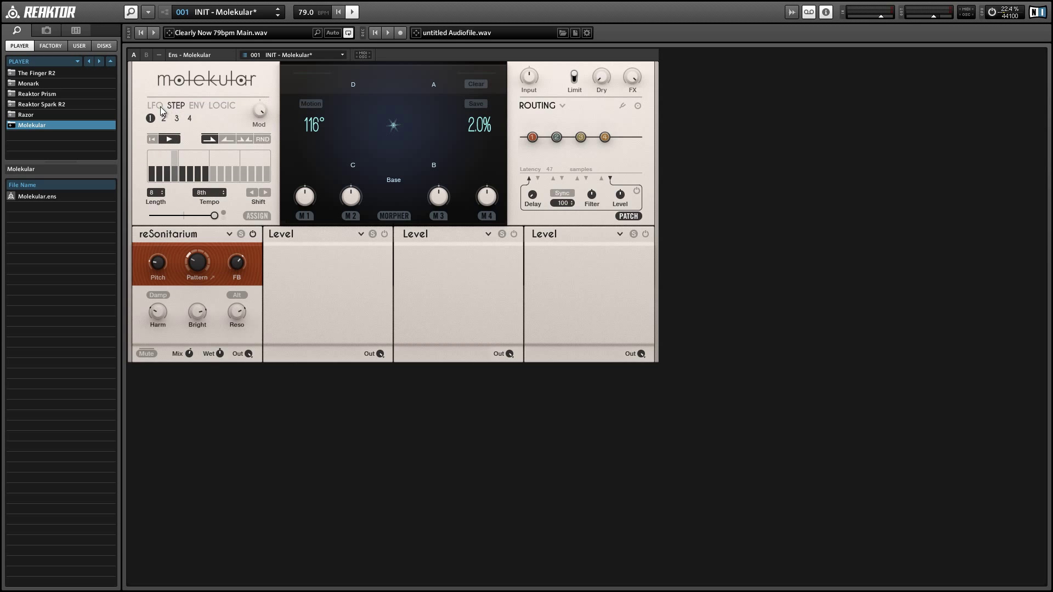
left_click(197, 105)
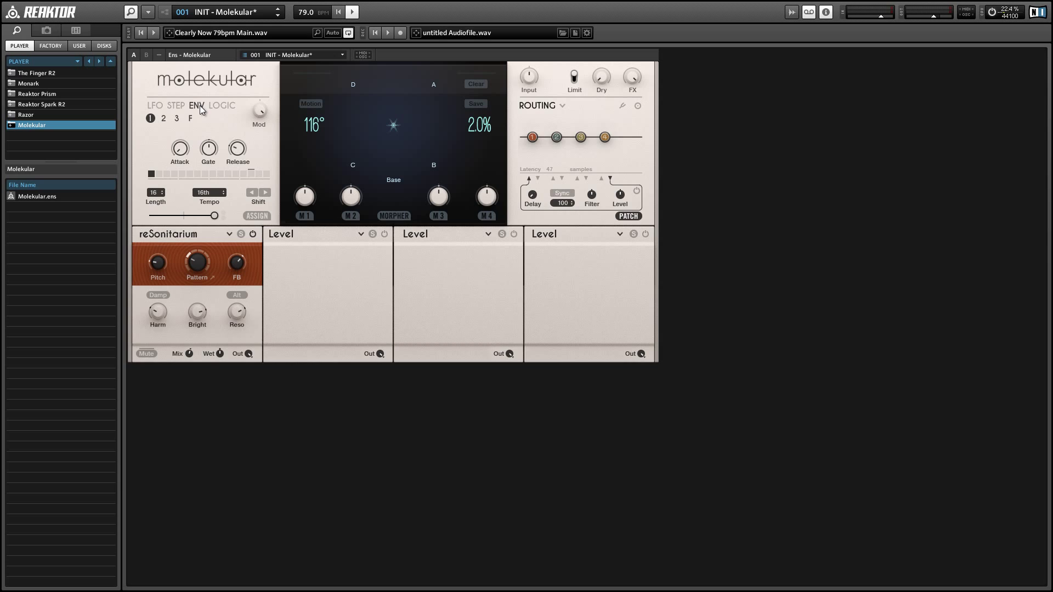
left_click(219, 105)
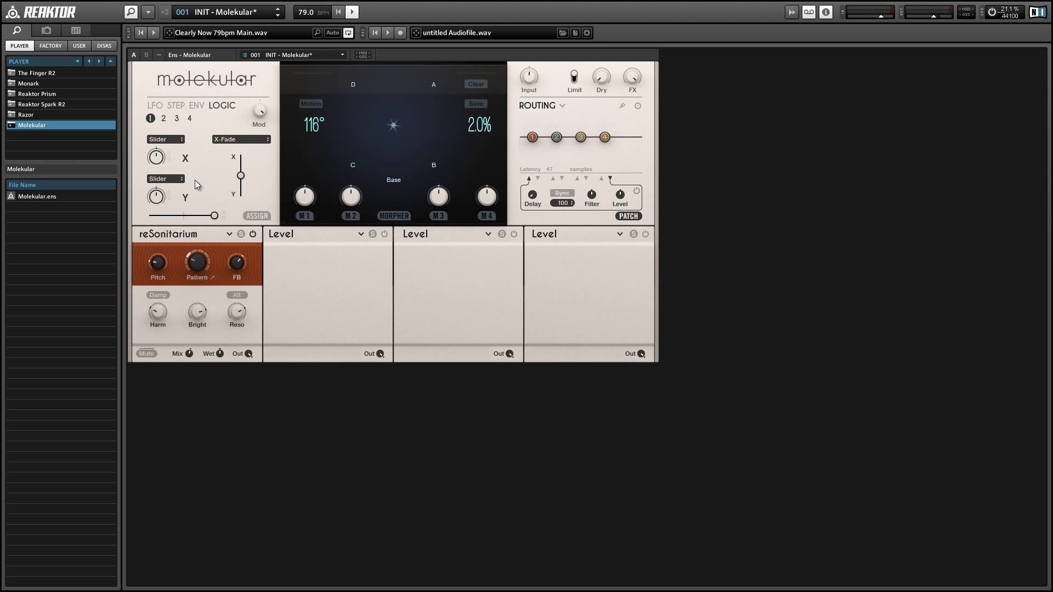
left_click(156, 105)
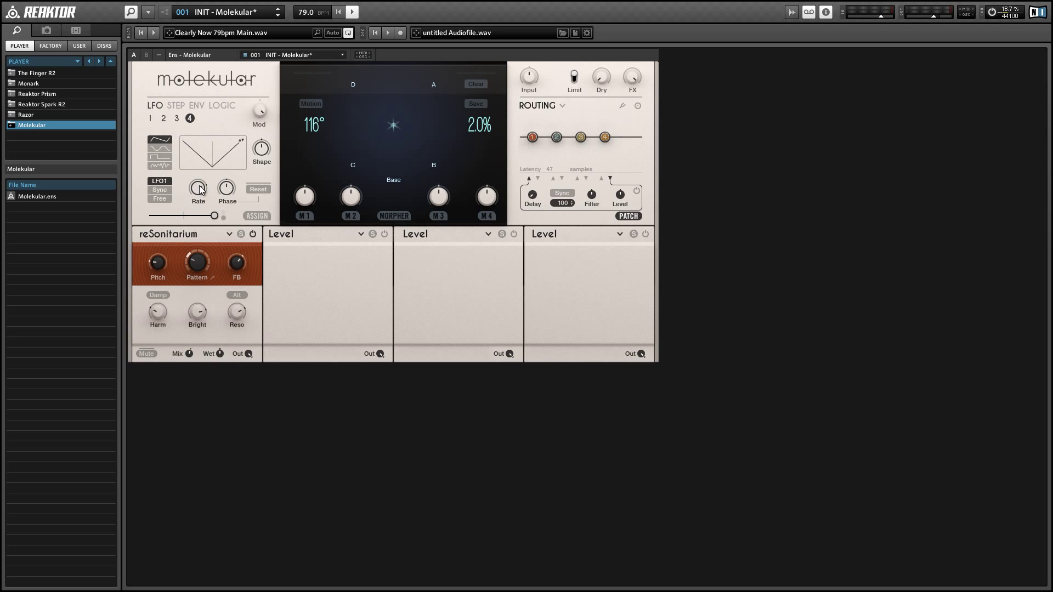
Adjust the rates of LFO 4 and LFO 1
left_click_drag(201, 189, 212, 197)
left_click(151, 119)
mouse_move(199, 195)
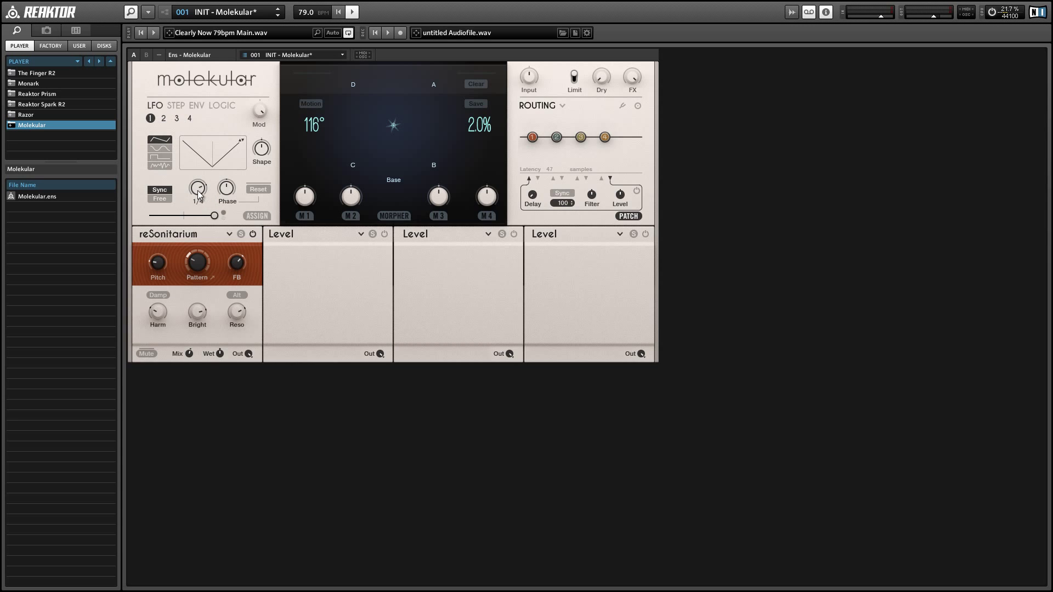
left_click_drag(209, 212, 210, 221)
In assignment mode, modulate reSonitarium's Pitch with LFO 1 and LFO 2, and adjust the rate of LFO 2
left_click(249, 216)
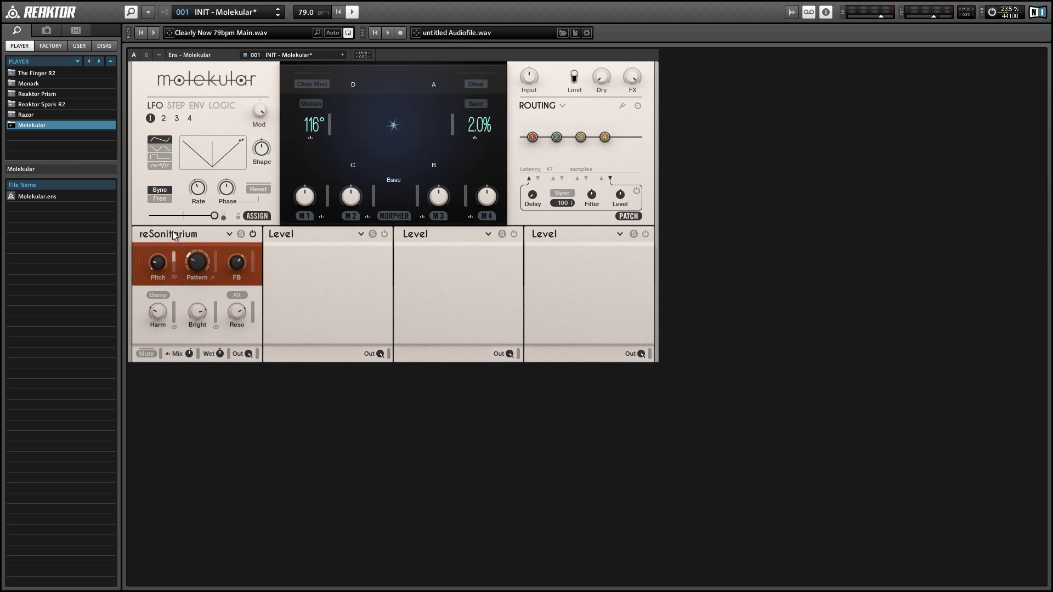
left_click(163, 118)
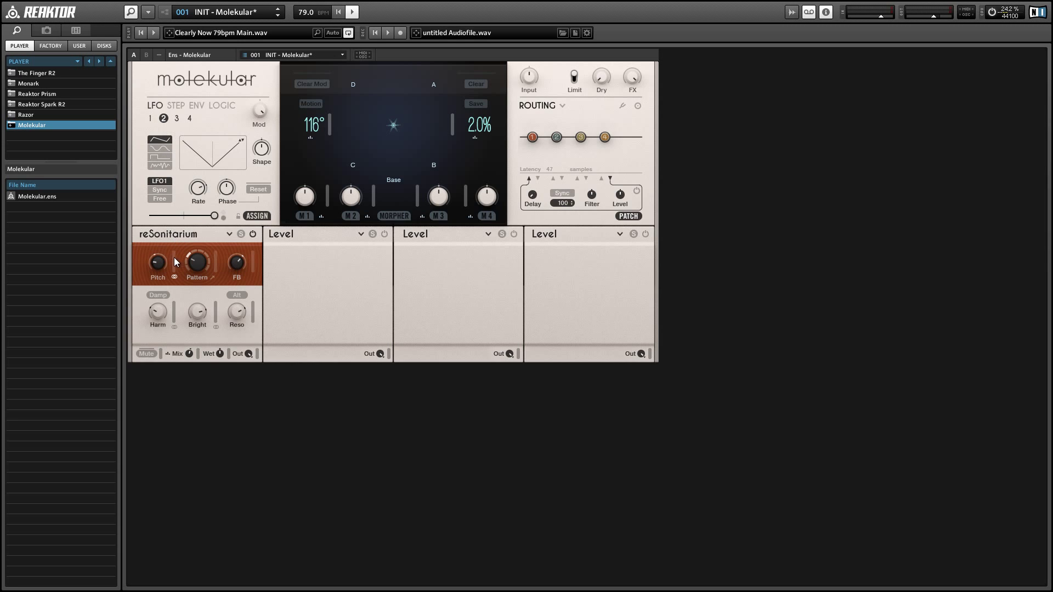
left_click_drag(175, 259, 179, 271)
left_click_drag(199, 190, 194, 168)
Reset all modulation assignments on reSonitarium's Pitch in its modulation overview and close the overview
left_click(156, 277)
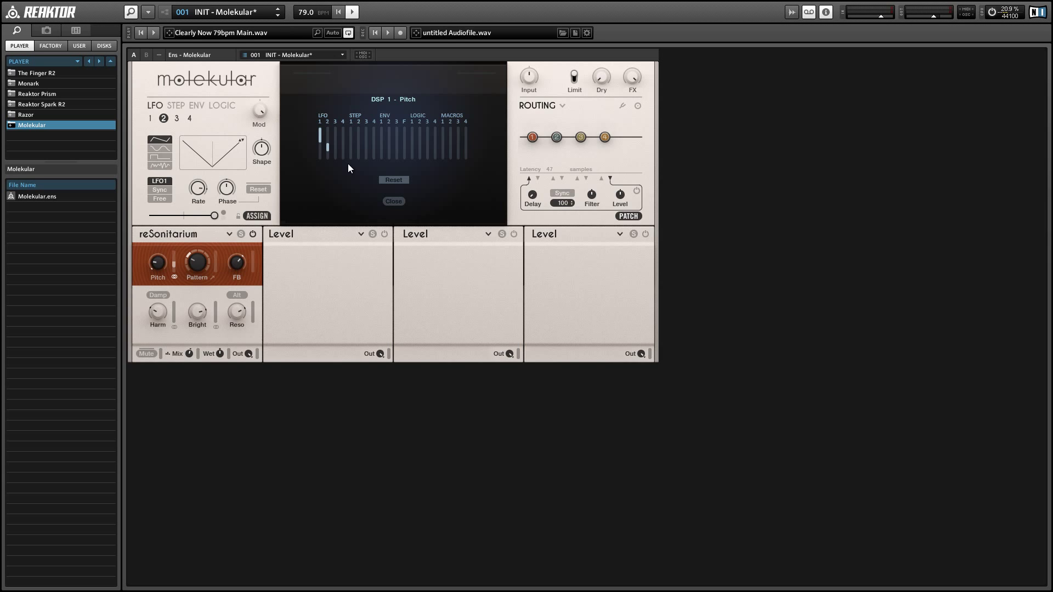
left_click(386, 182)
left_click(398, 202)
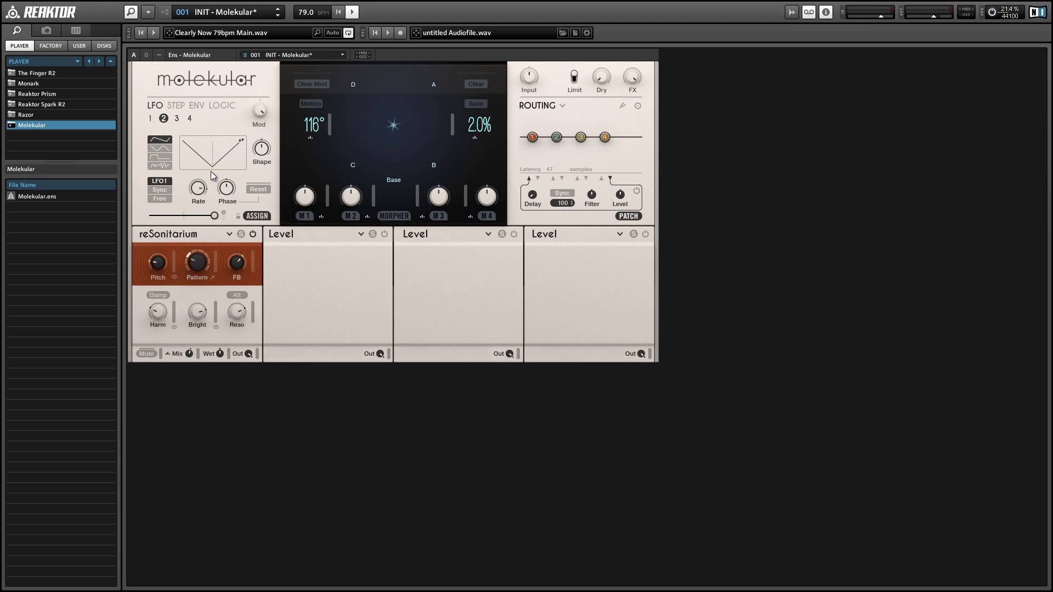
Modulate the morph angle with LFO 1, with Motion enabled and the morph distance set to 100%
left_click(151, 118)
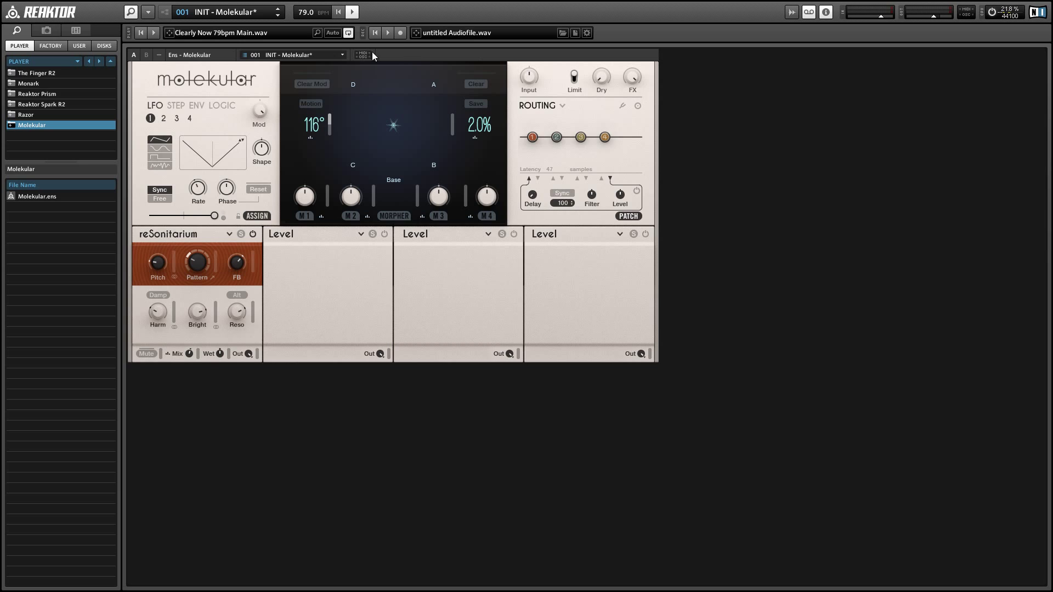
left_click(313, 105)
left_click_drag(479, 127, 452, 6)
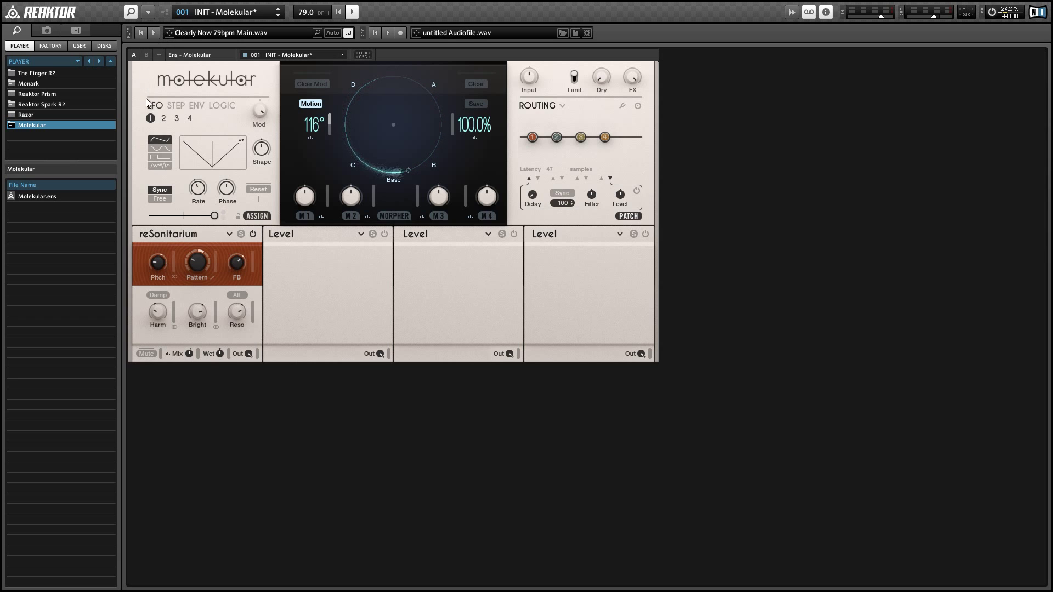
Modulate the morph distance with LFO 2, adjust that LFO's rate and play the audio file
left_click(164, 119)
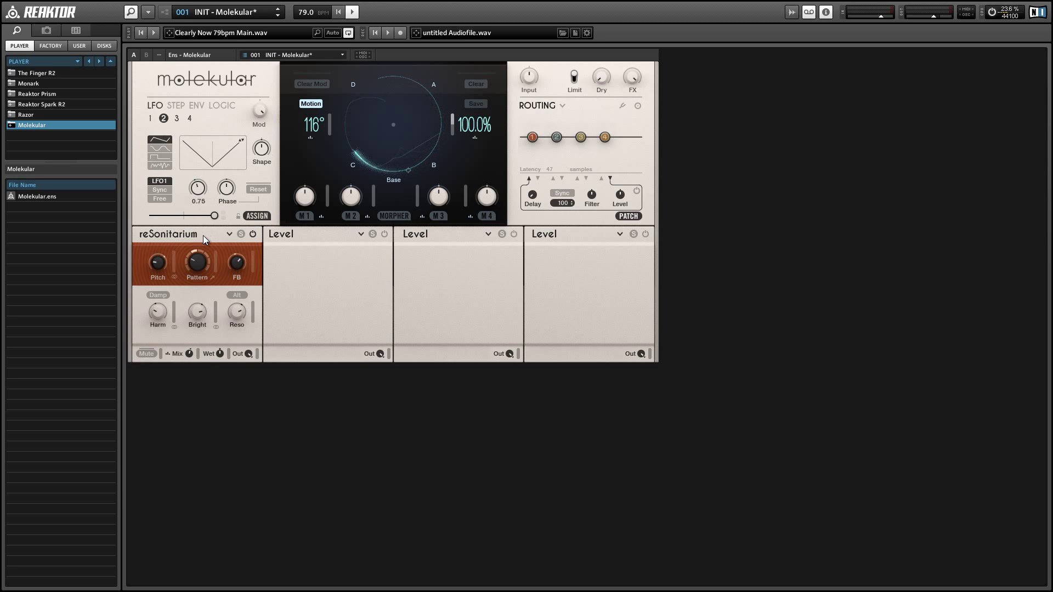
left_click_drag(196, 203, 196, 143)
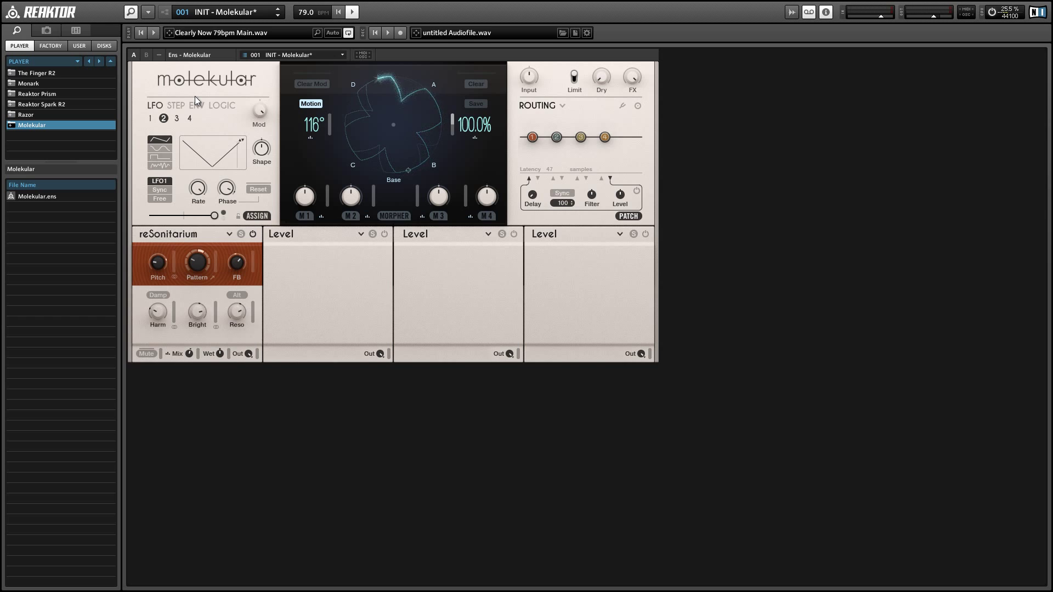
left_click(153, 32)
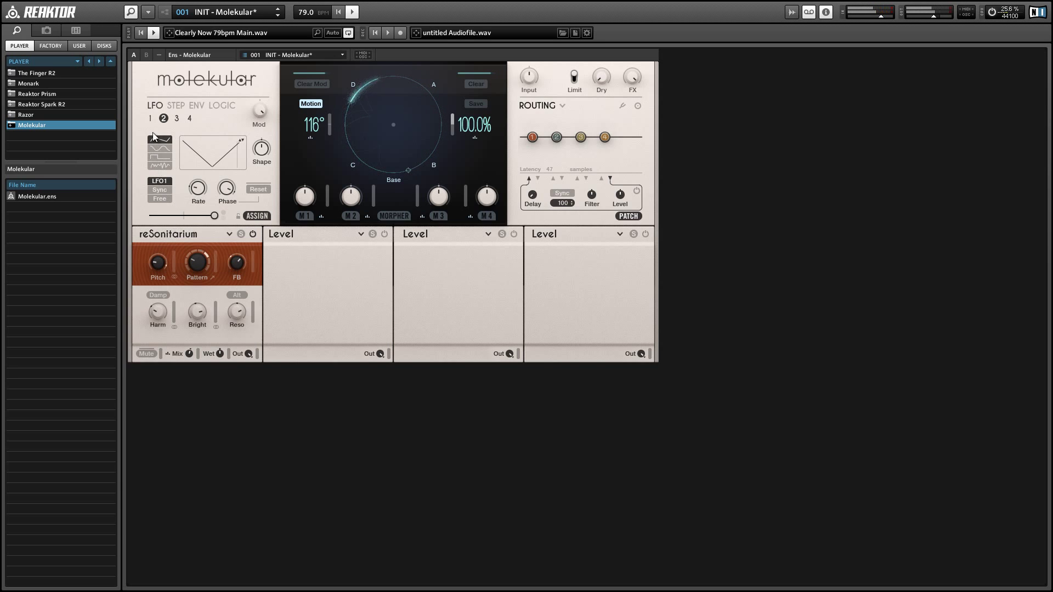
Adjust the rate of LFO 1 and reSonitarium's Pattern setting, and leave assignment mode
left_click(151, 119)
left_click_drag(201, 190, 208, 206)
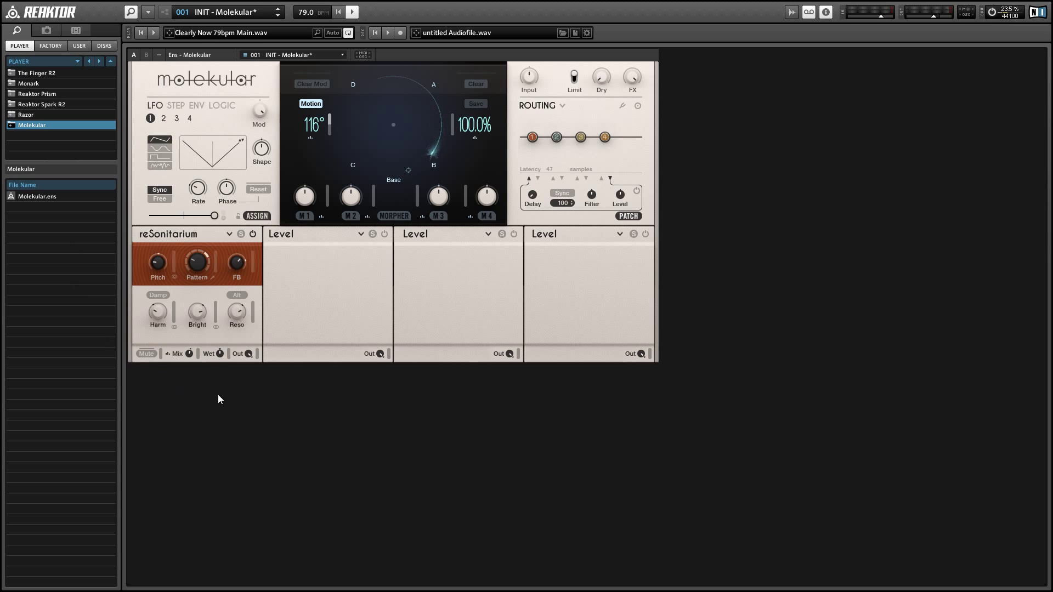
left_click_drag(200, 263, 212, 282)
left_click(254, 216)
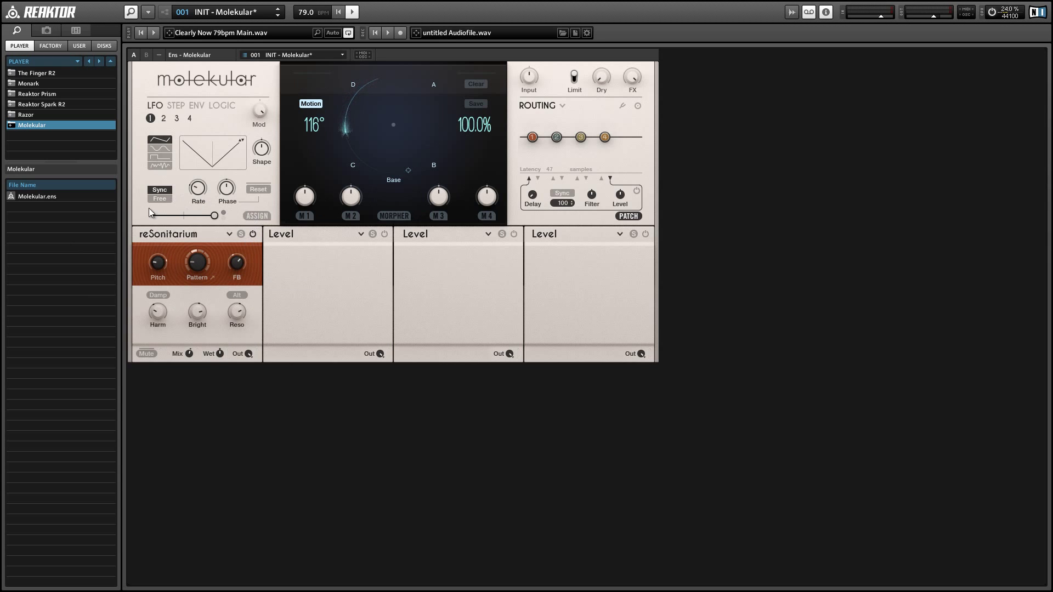
Open reSonitarium's pattern editor, go through the stored patterns and select the fourth one
left_click(212, 279)
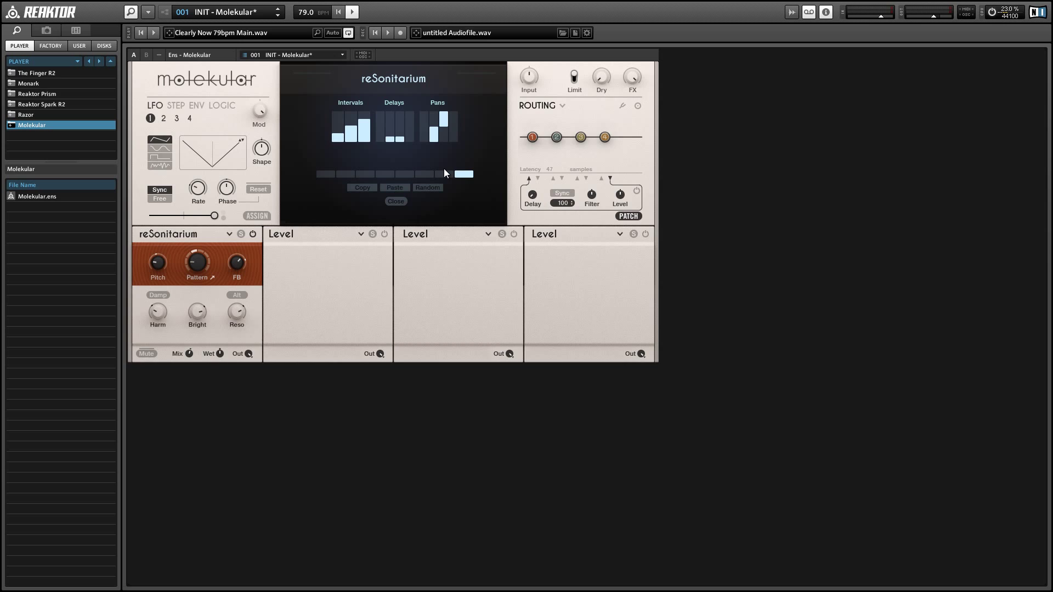
left_click_drag(445, 170, 356, 173)
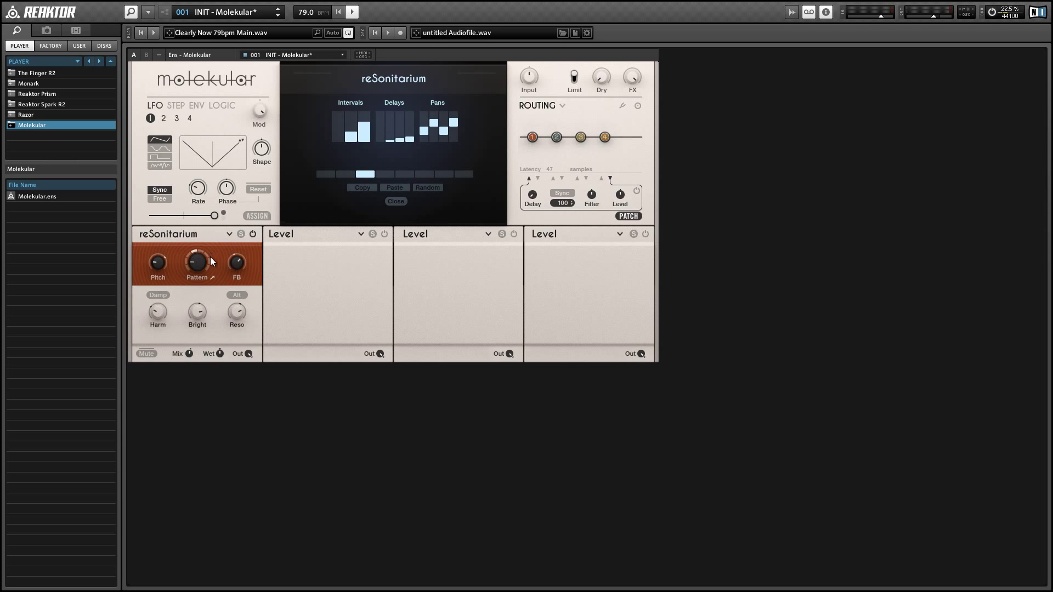
left_click(386, 174)
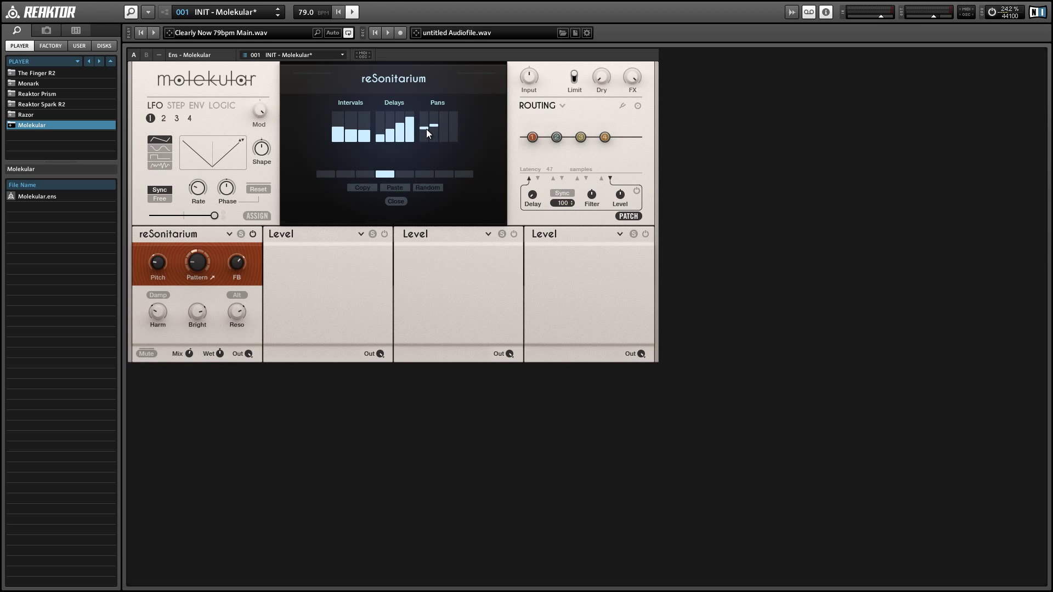
With the audio playing, draw new Intervals, Delays and Pans in reSonitarium's fifth pattern, then stop playback and close the editor
left_click(154, 33)
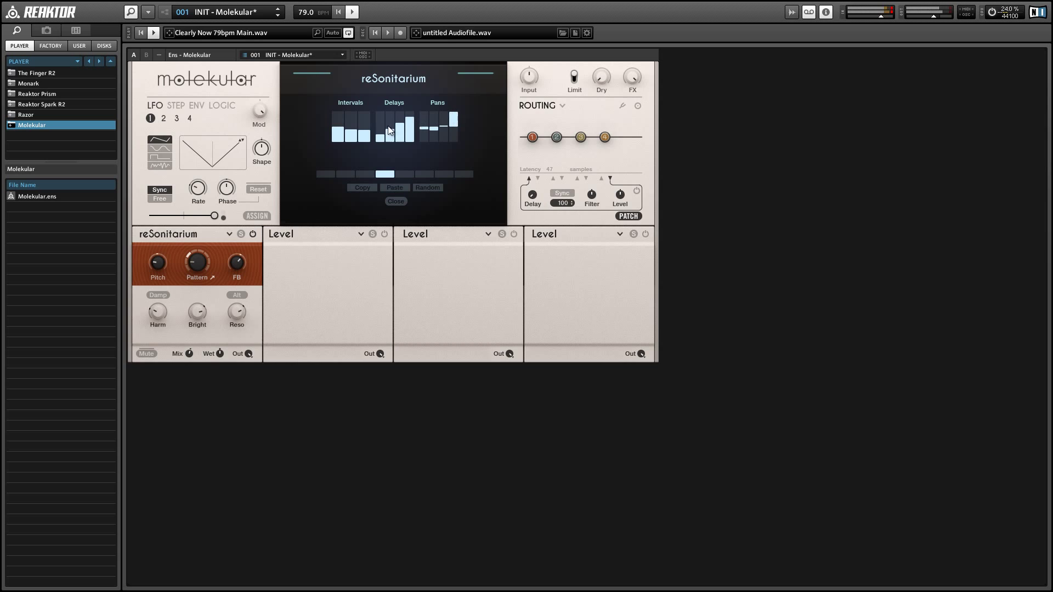
mouse_move(379, 123)
left_mouse_down()
mouse_move(401, 119)
mouse_move(364, 129)
mouse_move(350, 120)
mouse_move(351, 130)
left_mouse_up()
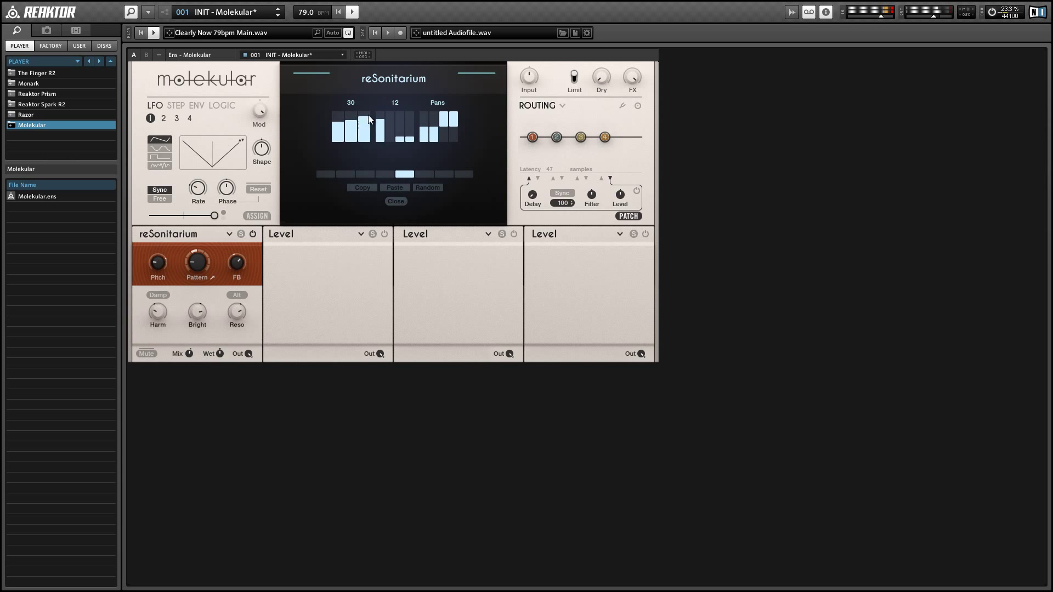
mouse_move(404, 131)
left_mouse_down()
mouse_move(390, 133)
mouse_move(442, 139)
left_mouse_up()
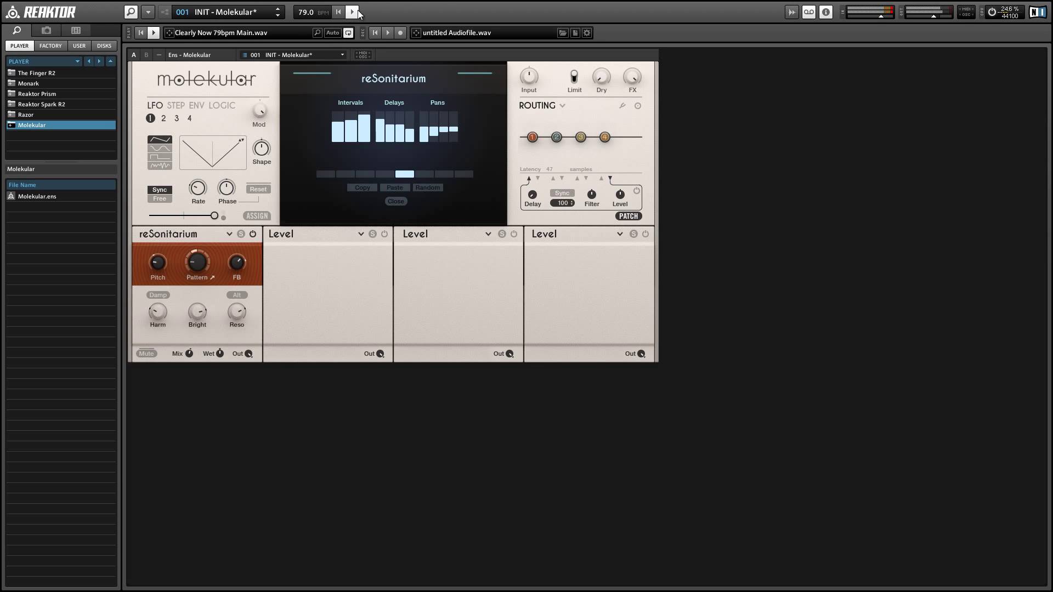
left_click(153, 32)
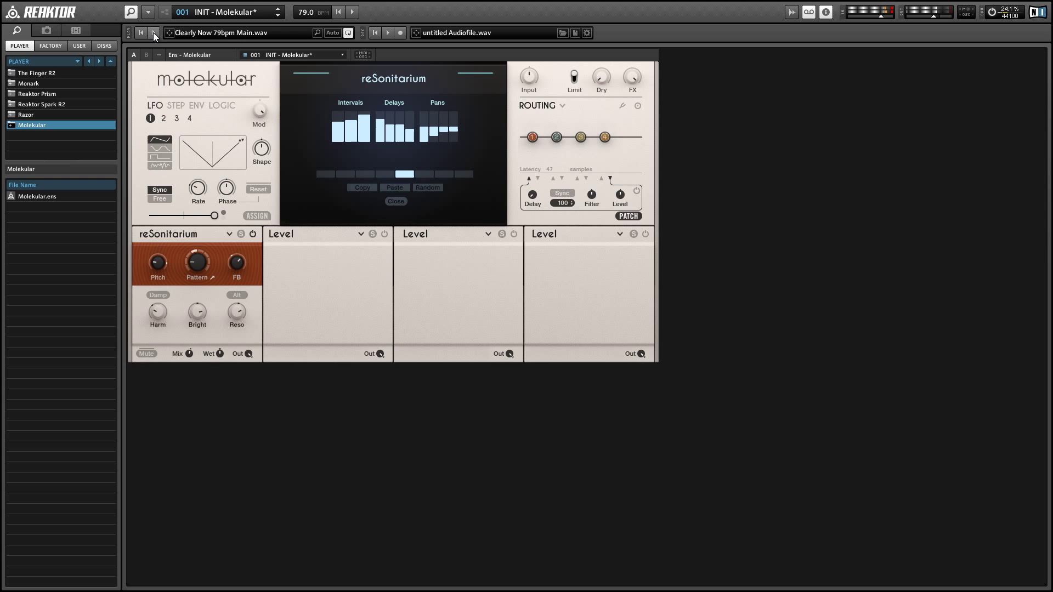
left_click(353, 12)
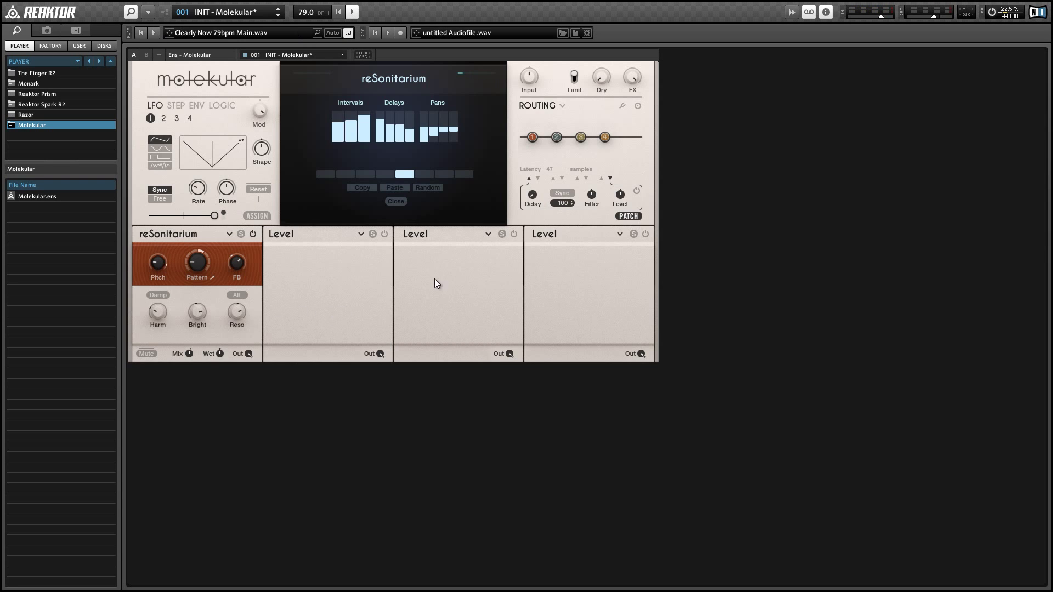
left_click(396, 201)
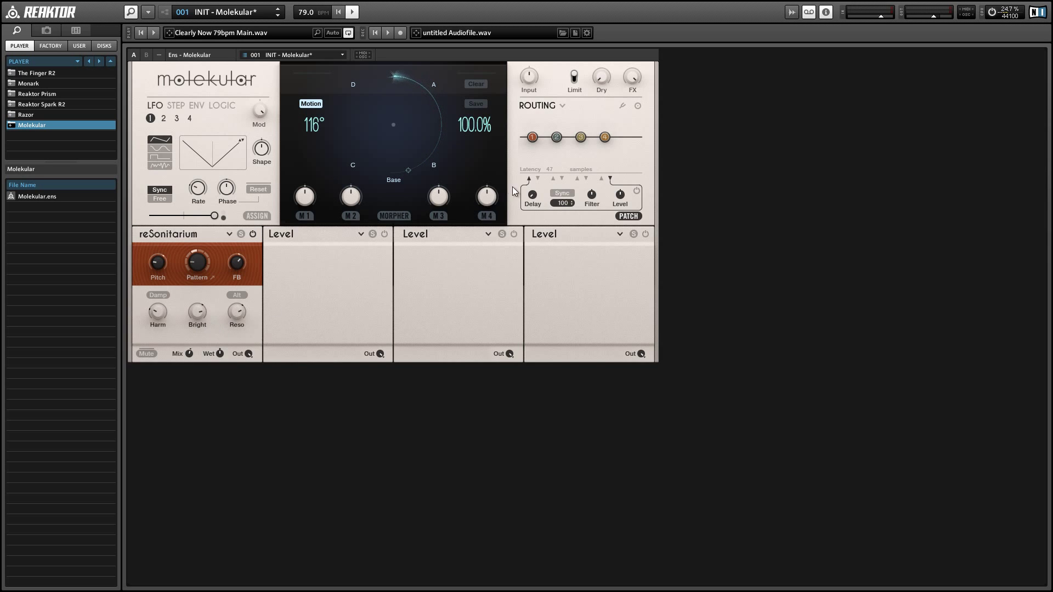
Show the Pitch Quantization settings, enable the quantization pattern for effect slot 1 and open the quantization editor
left_click(608, 175)
left_click(624, 107)
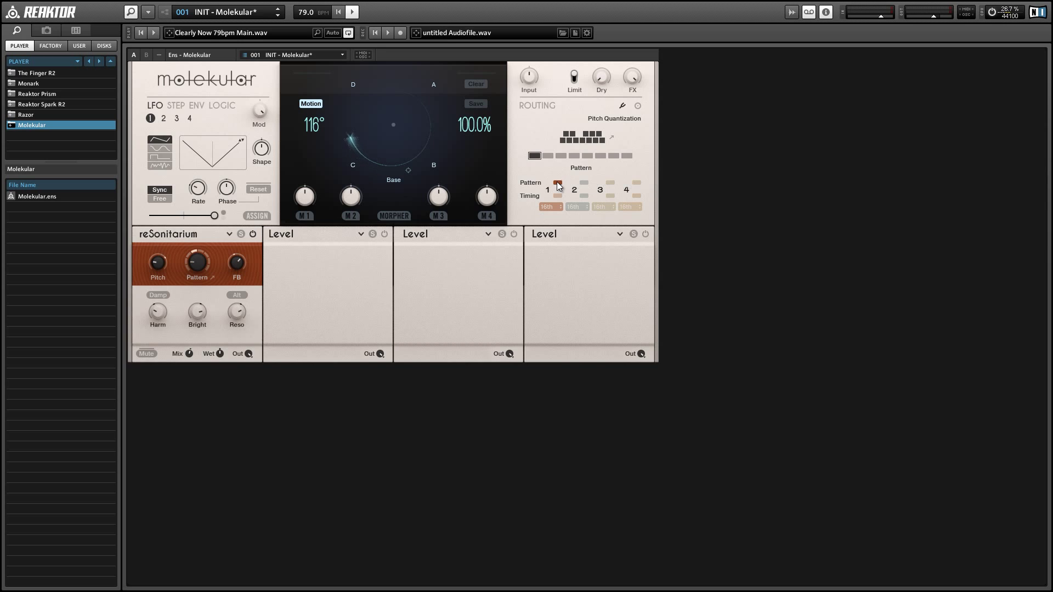
left_click(613, 139)
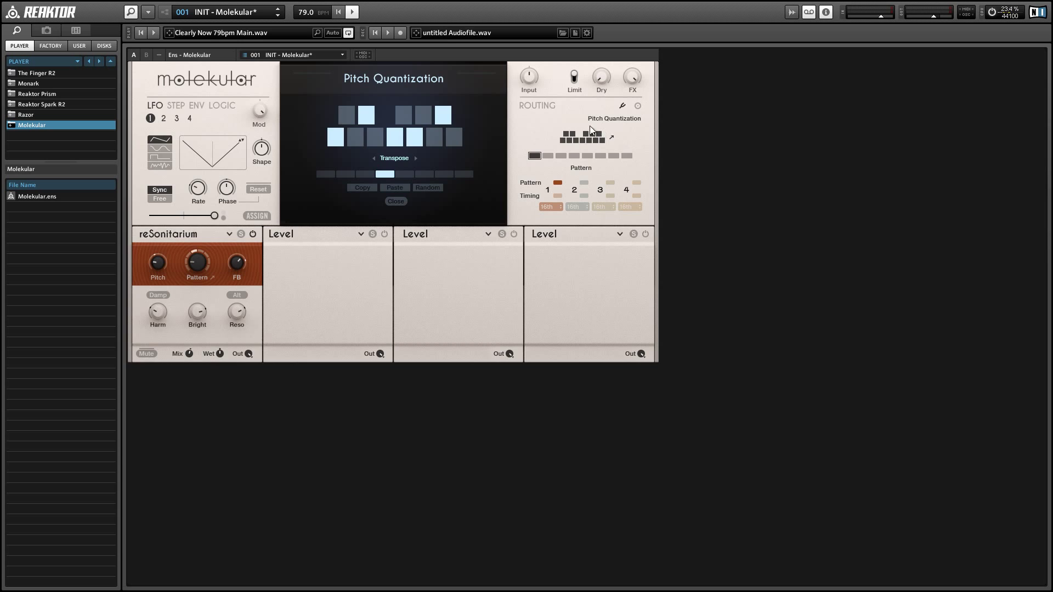
In the first pitch quantization pattern, switch off every note except C, E and G
left_click(327, 175)
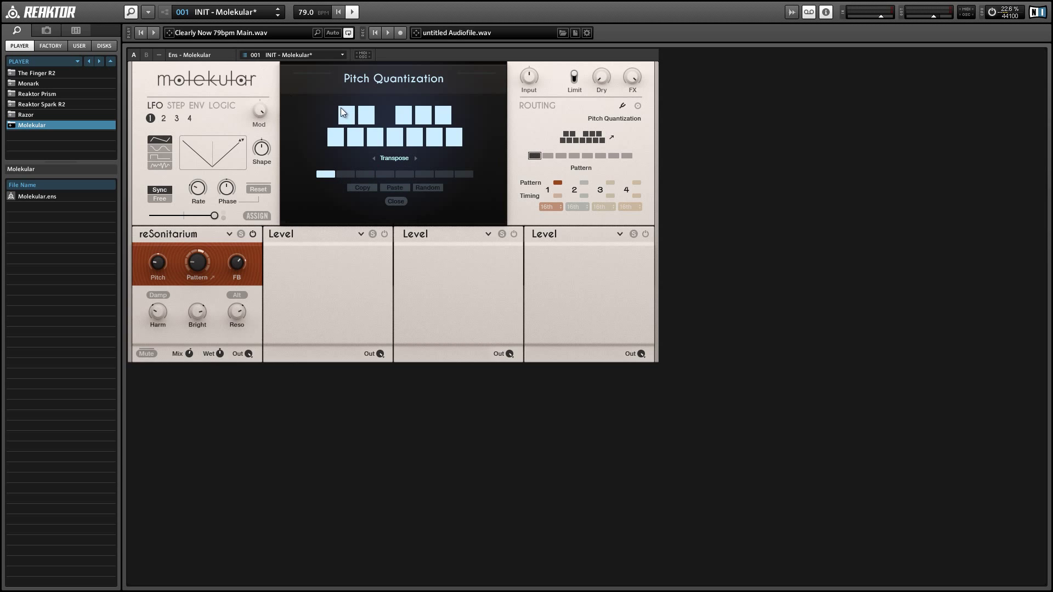
left_click(354, 136)
left_click(367, 116)
left_click(403, 117)
left_click(423, 116)
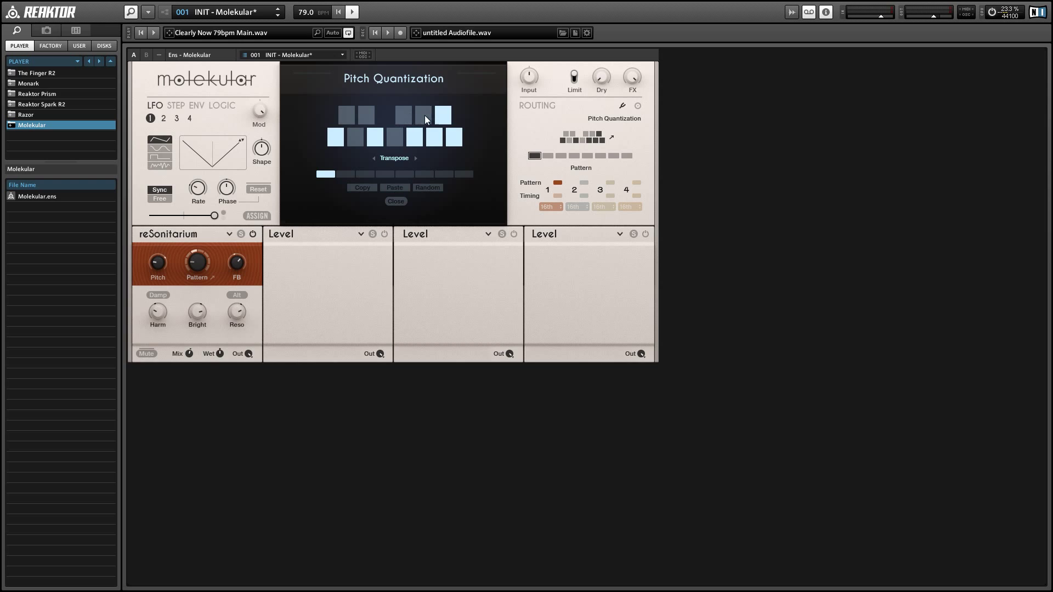
left_click(443, 115)
left_click(454, 137)
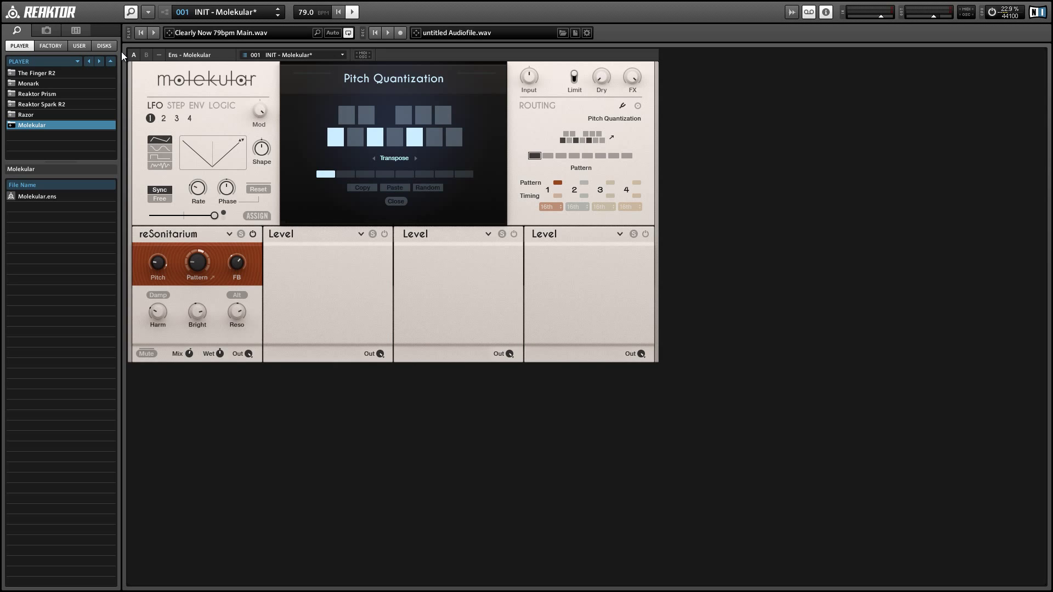
Play the audio file, set the morph distance to 73% with the quantization editor closed, and stop playback
left_click(153, 32)
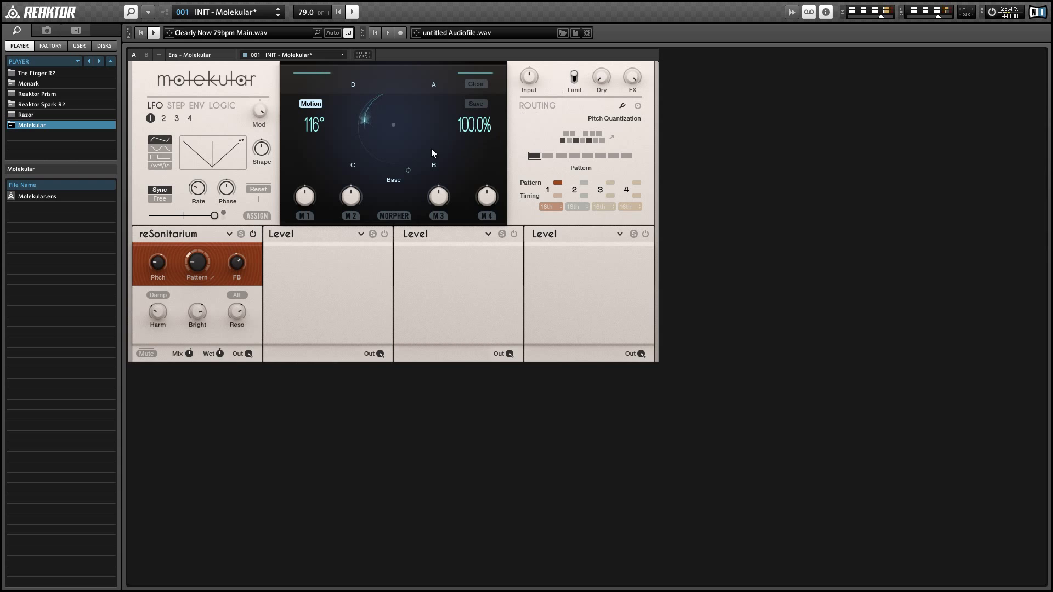
left_click_drag(474, 119, 473, 148)
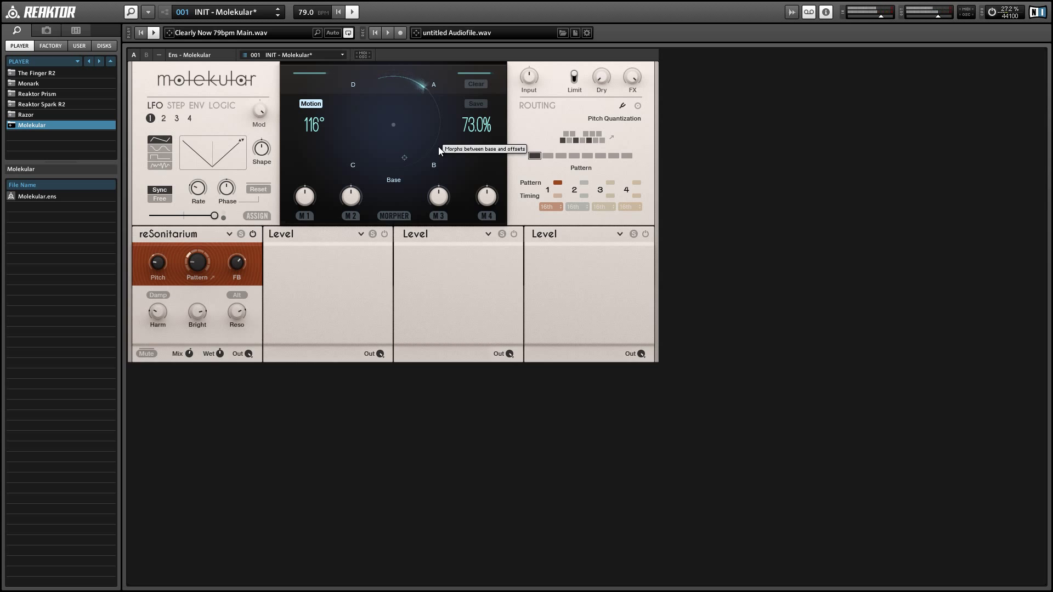
left_click(153, 33)
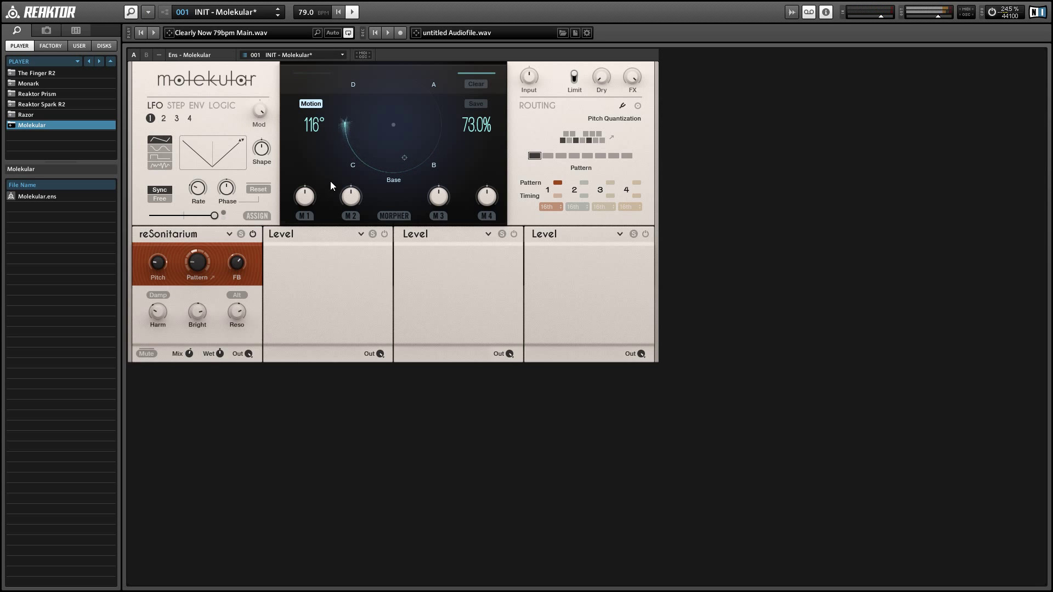